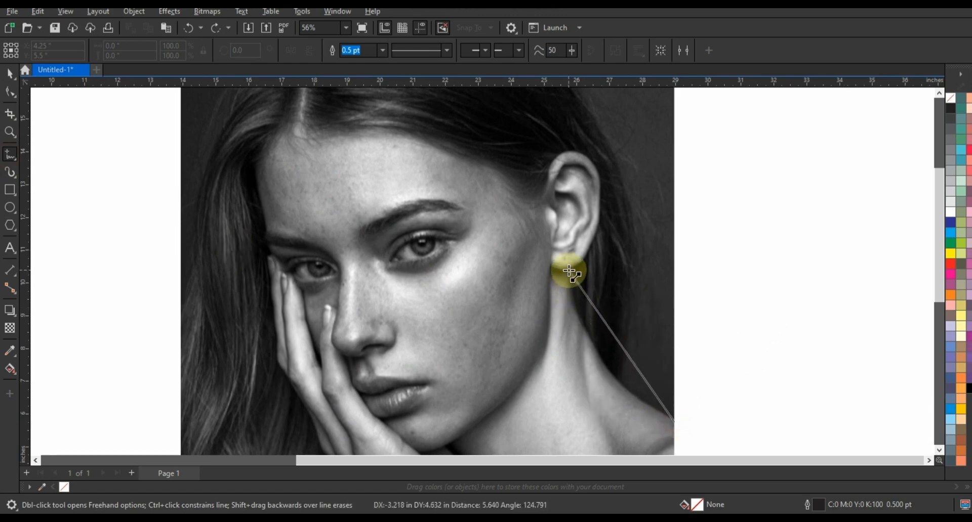
Draw a straight line about 5.6 in long from the shoulder at the photo's edge to the earlobe, with a 3.0 pt red outline.
click(569, 271)
click(383, 50)
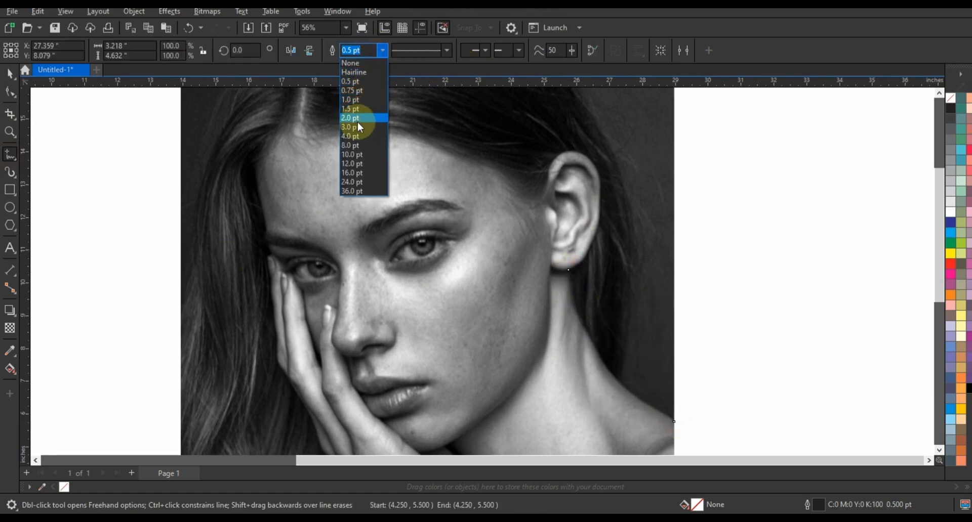
click(357, 126)
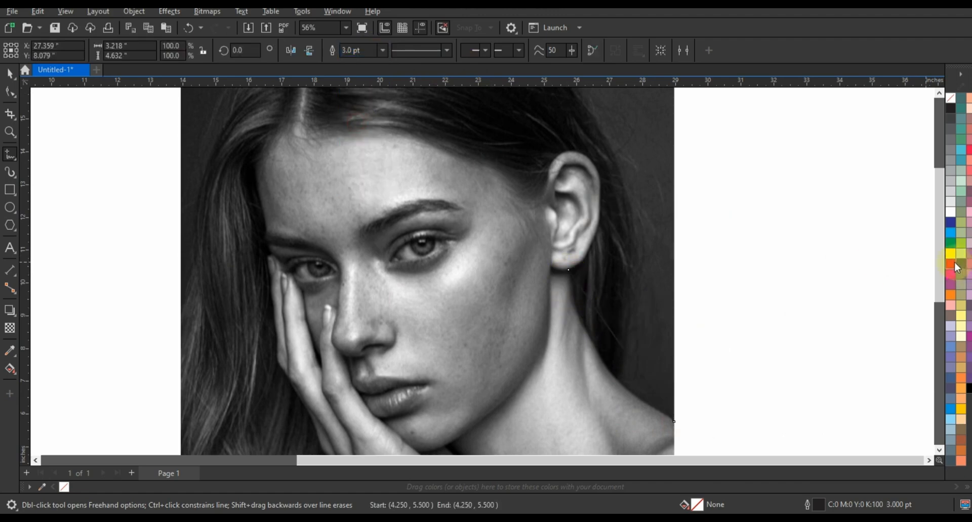
right_click(945, 269)
click(899, 270)
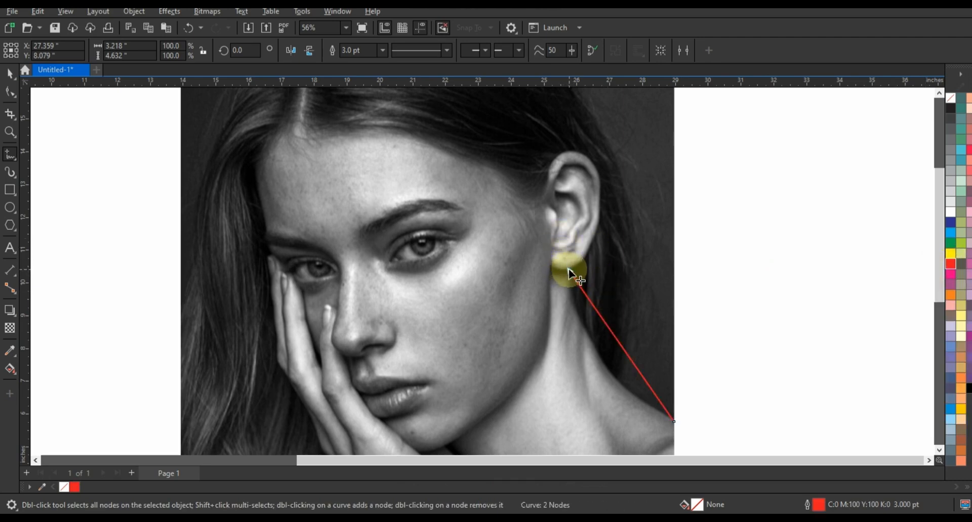
Extend the red path from the earlobe around the ear's outer edge to the hairline above the temple with straight segments.
click(12, 92)
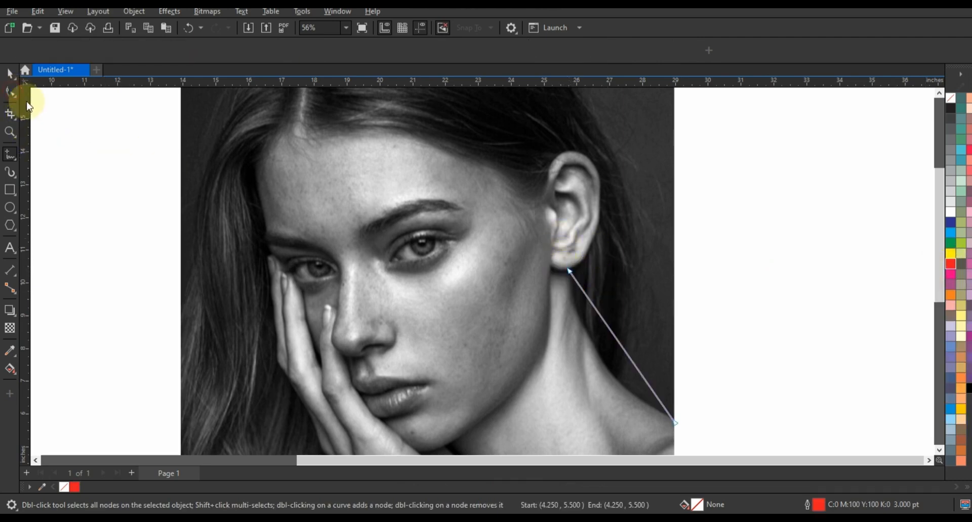
click(9, 73)
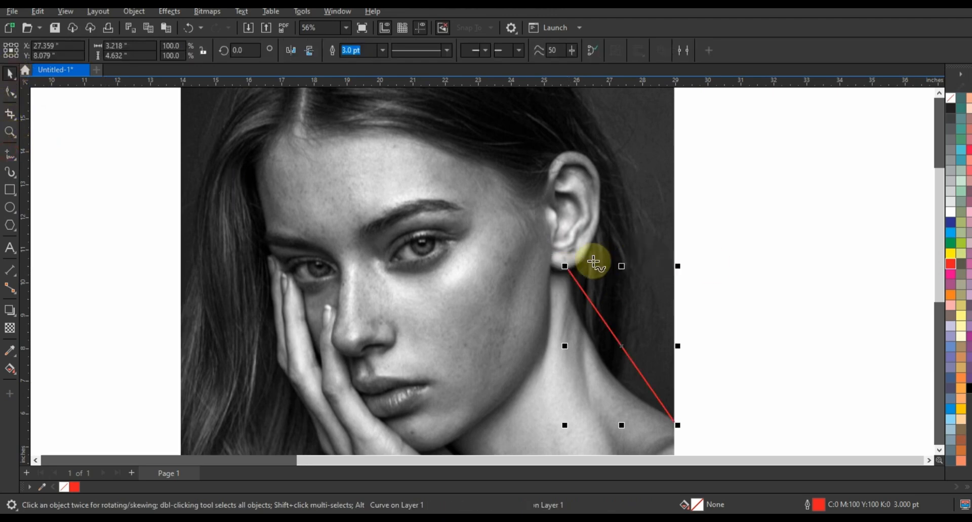
key(F5)
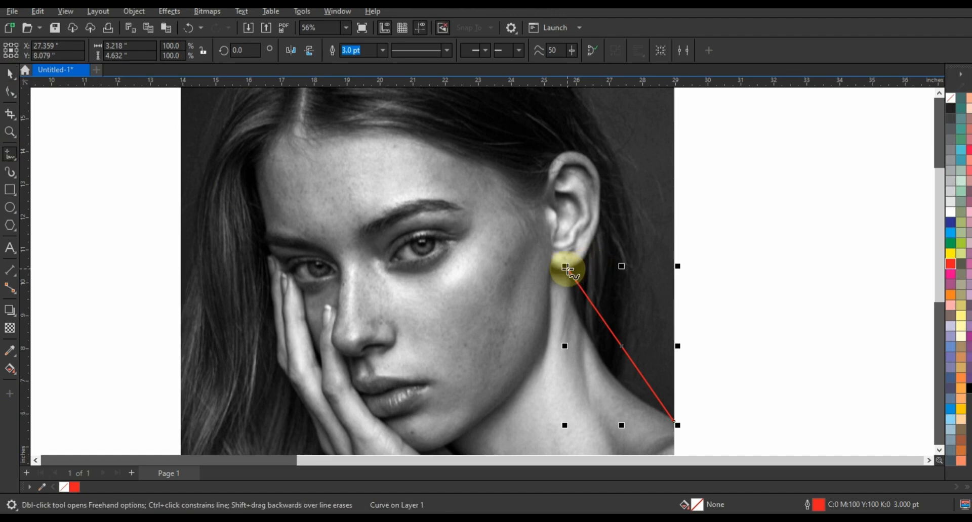
click(569, 267)
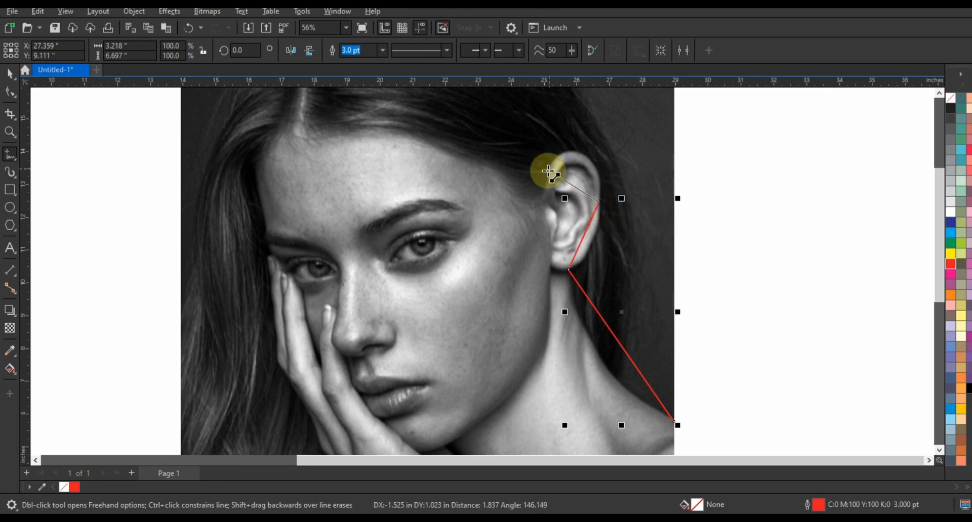
click(549, 171)
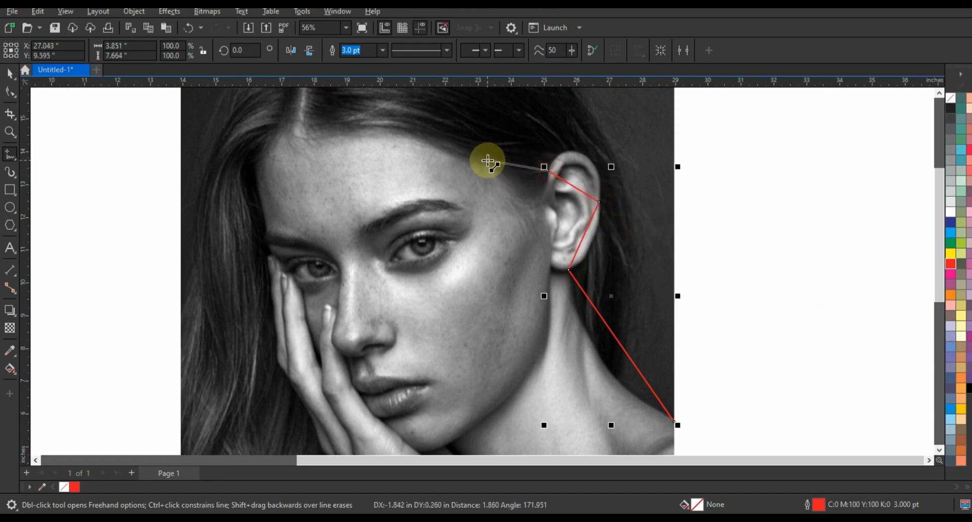
click(484, 157)
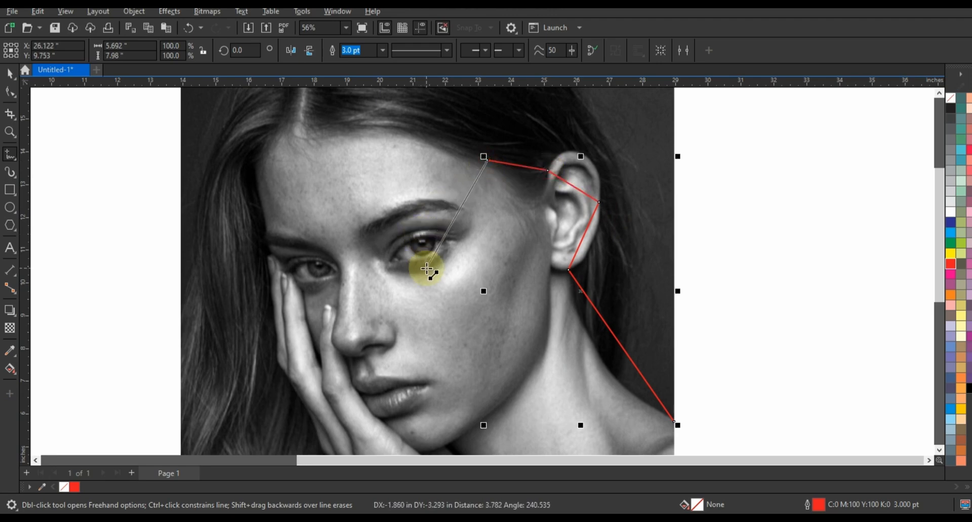
Continue the path in a zigzag under the open eye, over the brow and up to the hairline at the opposite temple.
click(426, 268)
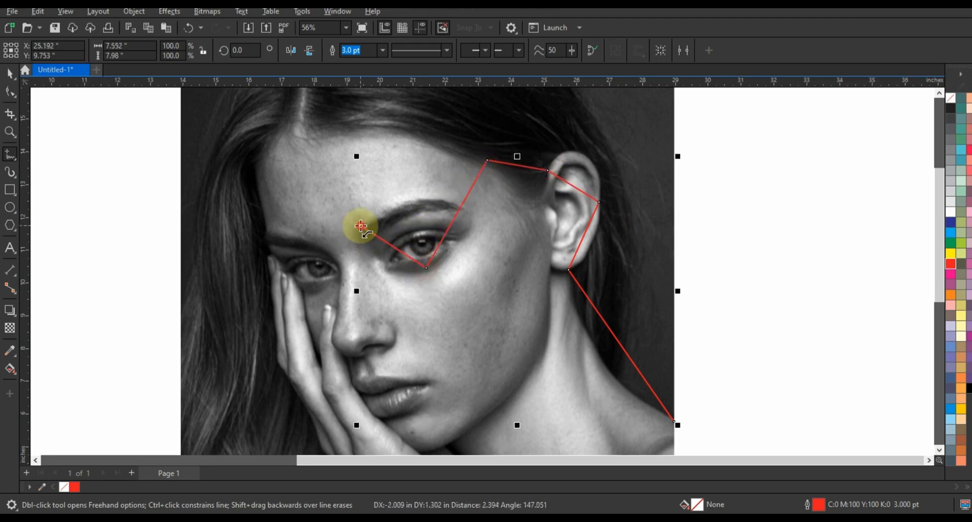
click(315, 153)
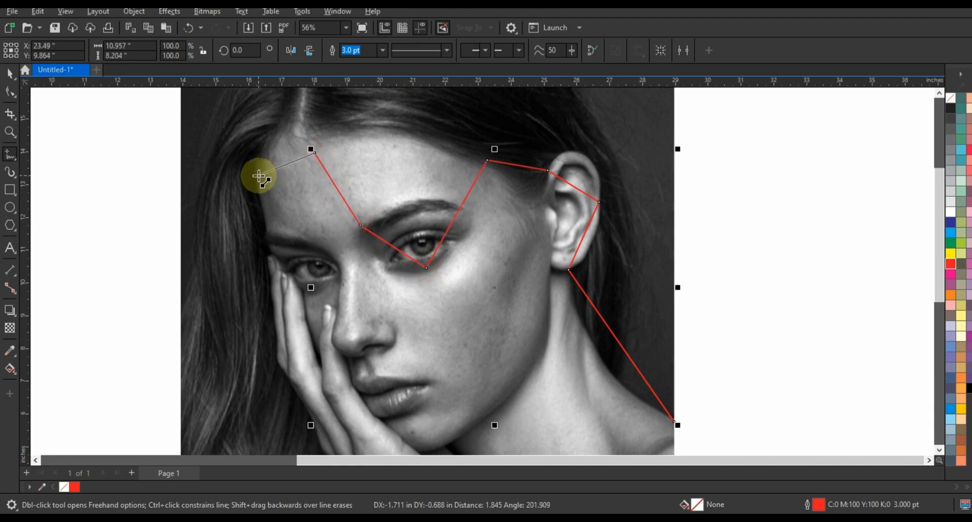
click(257, 176)
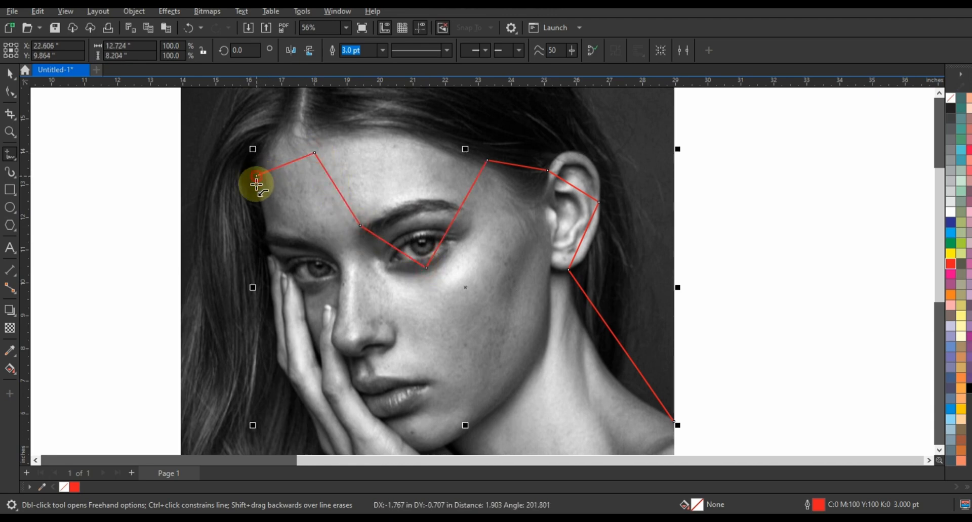
Trace straight segments down the side of the face and along the outer edge of the fingers.
click(269, 253)
click(271, 276)
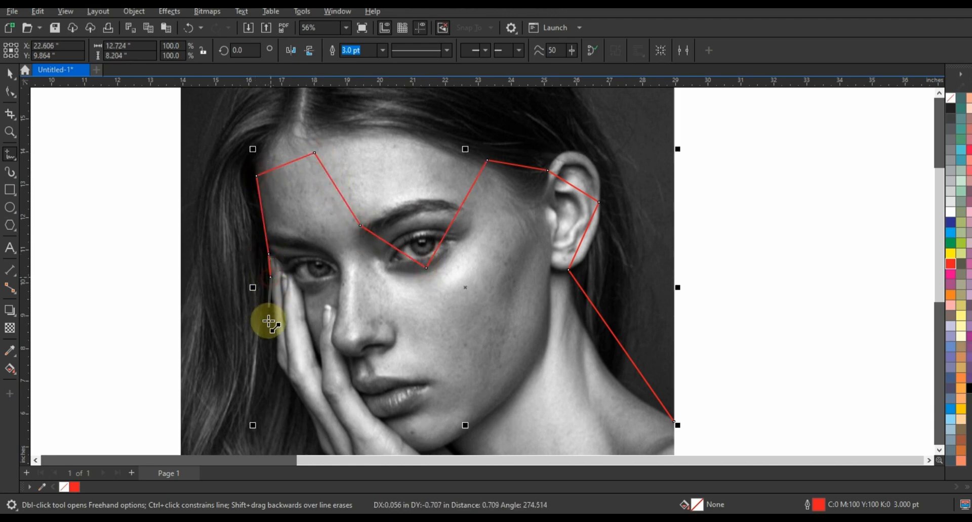
click(276, 337)
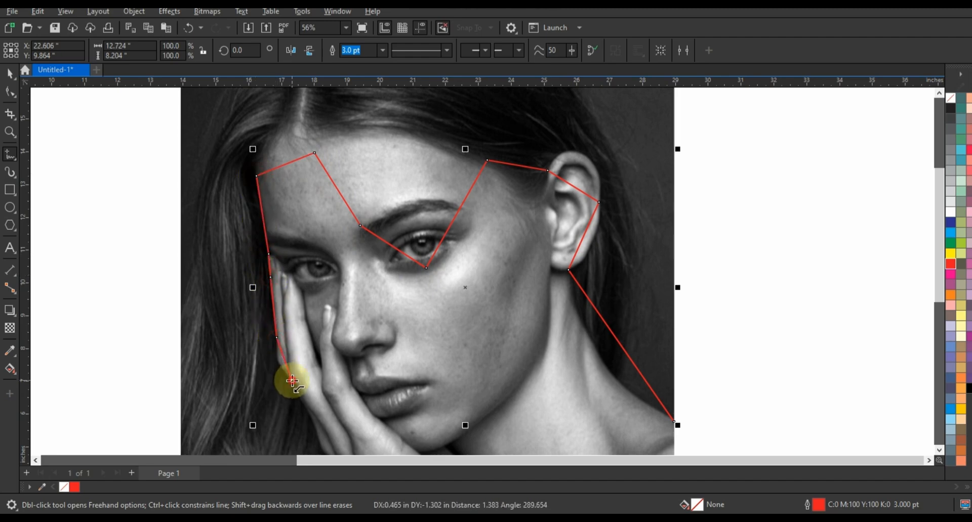
click(292, 380)
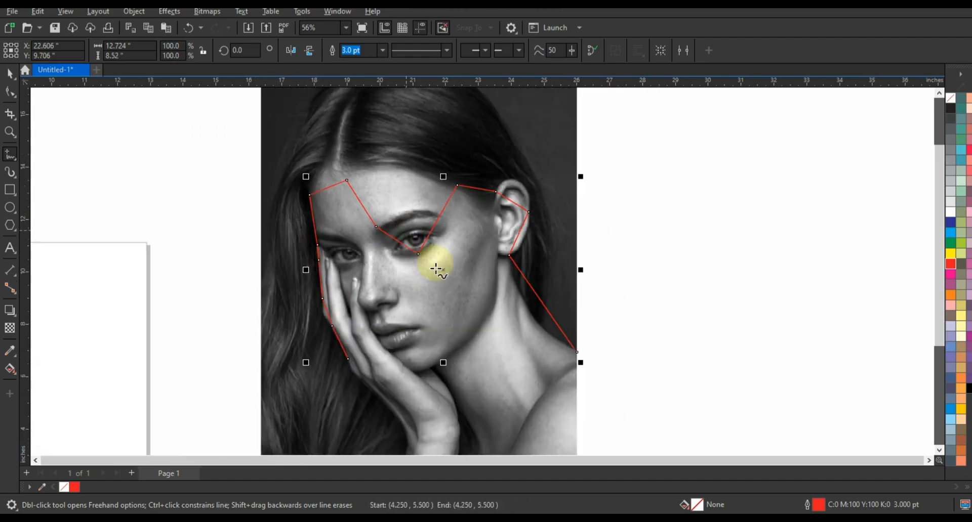
Resume the path from its open end and trace the outer edge of the hand down to the wrist.
scroll(415, 223, down, 2)
click(10, 133)
drag(256, 219, 522, 392)
click(9, 154)
click(431, 237)
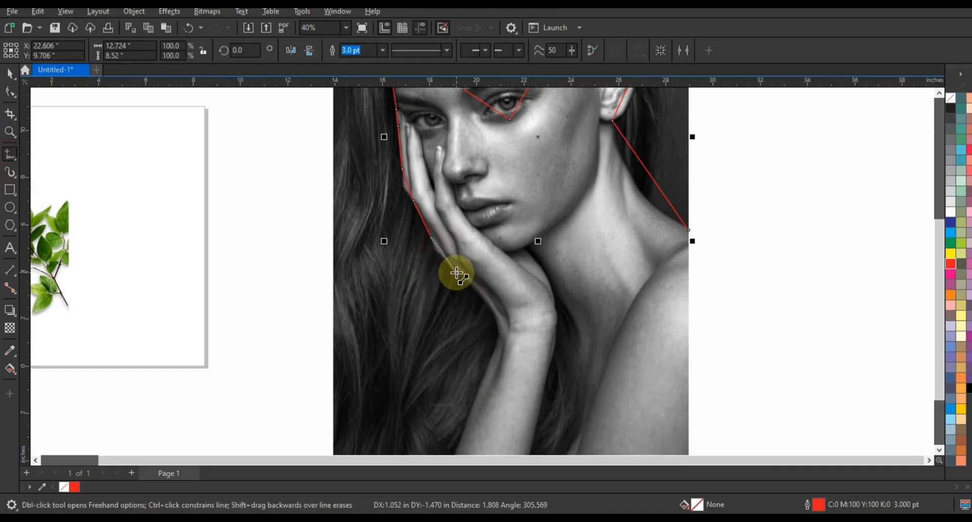
click(458, 273)
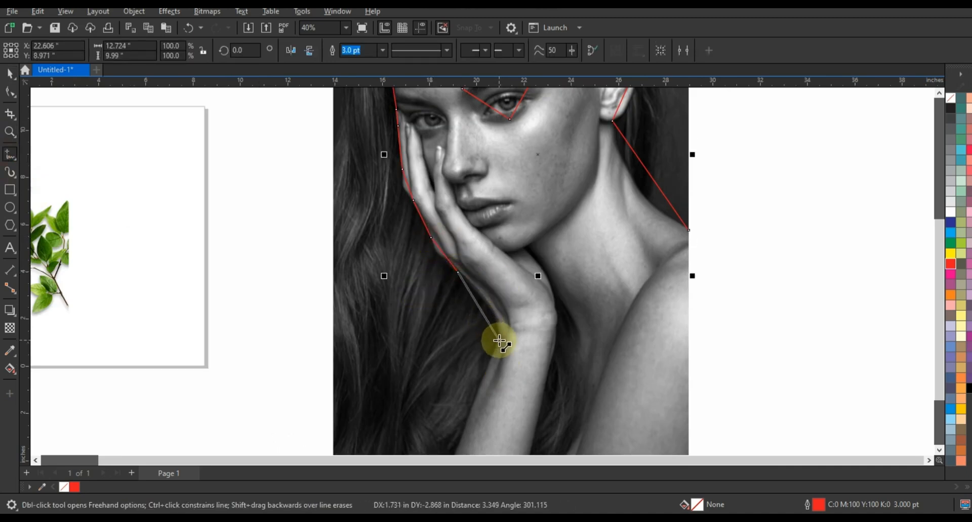
click(498, 340)
Close the outline along the forearm, the photo's lower edge and its side edge back to the starting point at the shoulder.
scroll(458, 440, down, 1)
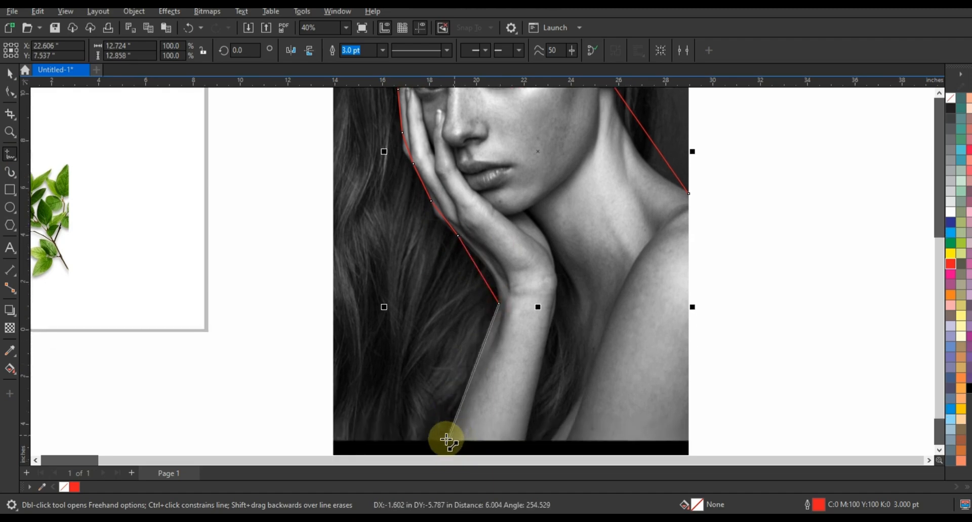
click(443, 441)
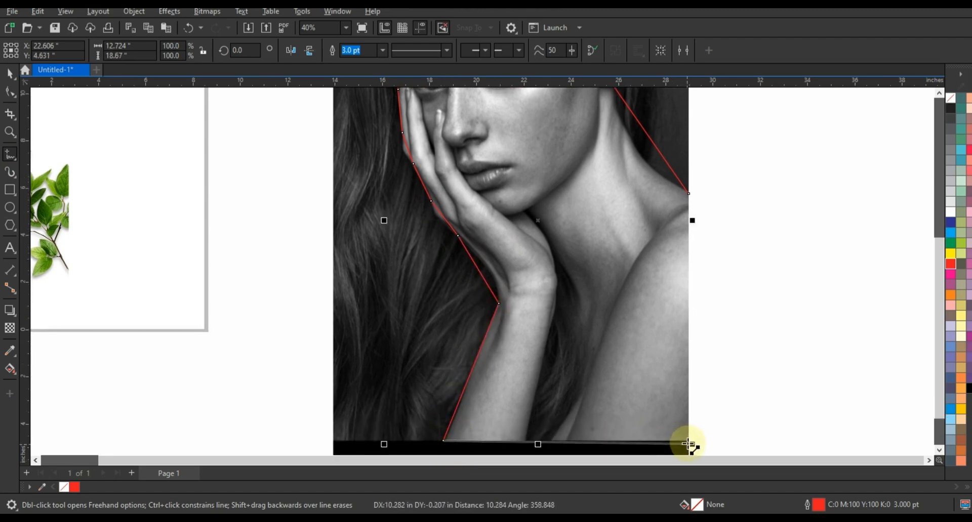
click(689, 442)
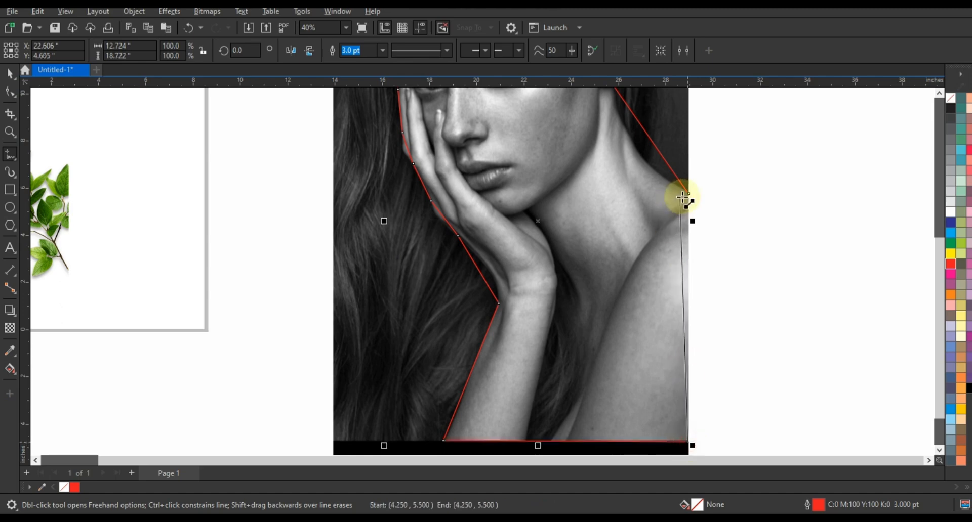
click(688, 194)
Select all nodes of the closed outline with the Shape tool and convert its segments to curves.
scroll(545, 392, down, 1)
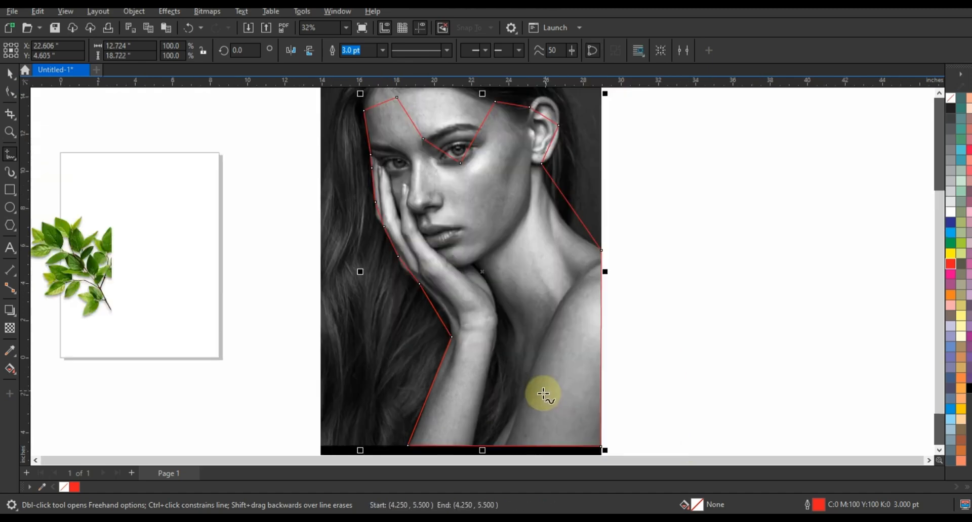
scroll(480, 293, down, 1)
click(10, 91)
drag(357, 121, 607, 425)
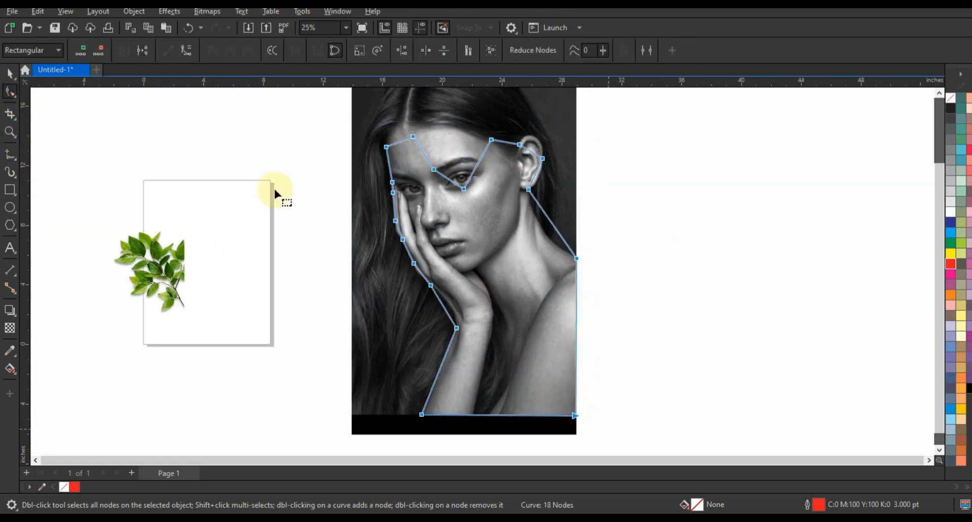
Bend the segment between the earlobe and mid-ear to follow the lower outer edge of the ear.
click(9, 132)
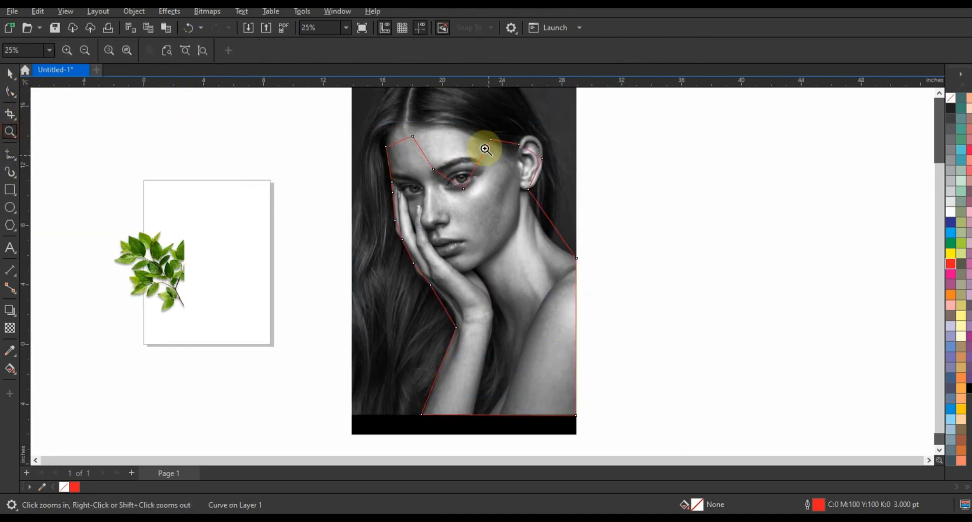
click(607, 223)
click(10, 91)
drag(469, 244, 464, 313)
click(433, 327)
click(488, 267)
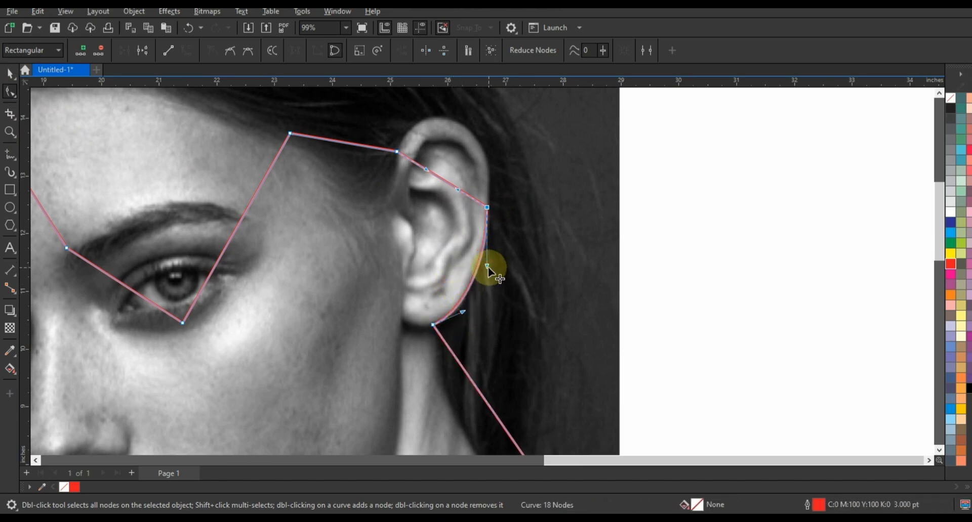
Shape the upper ear segment with its curve handles so it follows the rounded top of the ear.
click(939, 93)
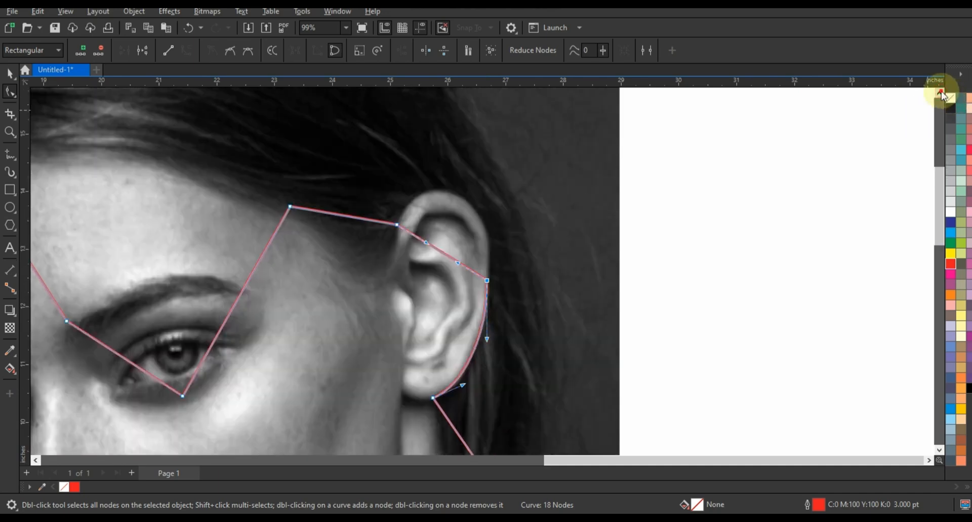
drag(420, 261, 504, 238)
drag(414, 231, 420, 203)
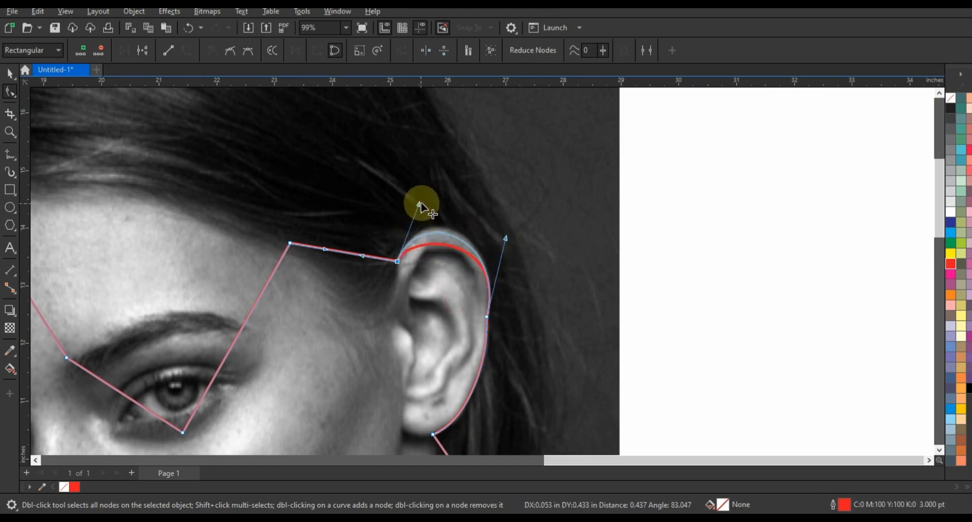
click(506, 237)
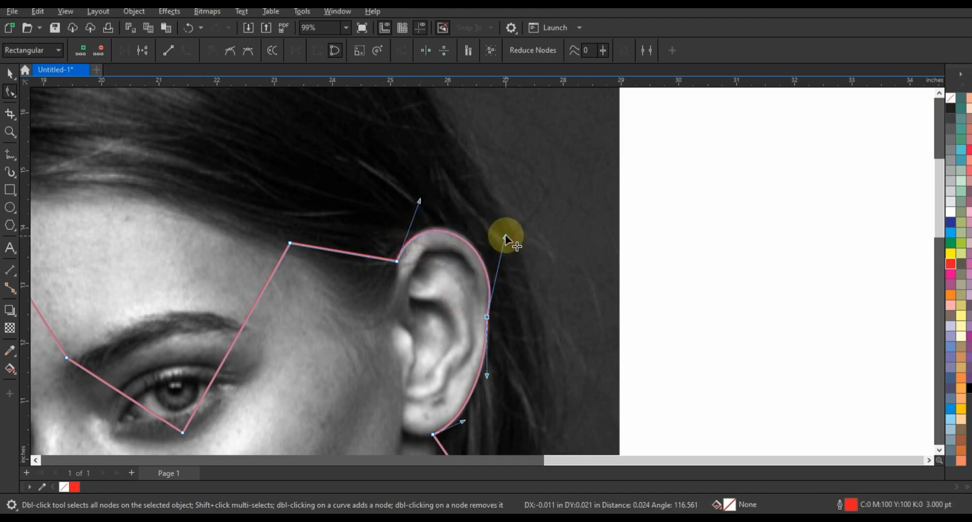
drag(506, 236, 503, 234)
Curve the segment from the earlobe to the shoulder so it follows the neck contour.
scroll(582, 213, down, 5)
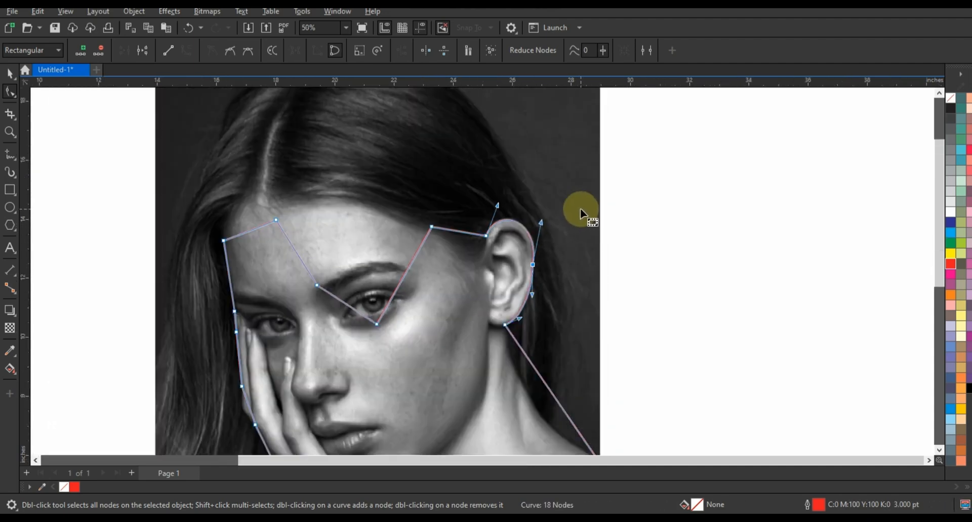
click(9, 131)
drag(542, 251, 707, 445)
click(10, 92)
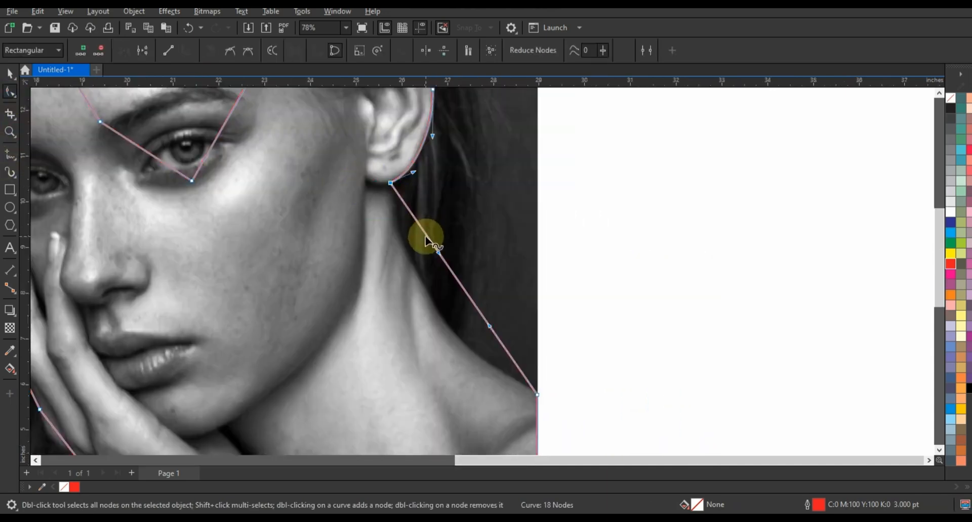
drag(439, 256, 443, 355)
click(387, 248)
drag(387, 249, 386, 251)
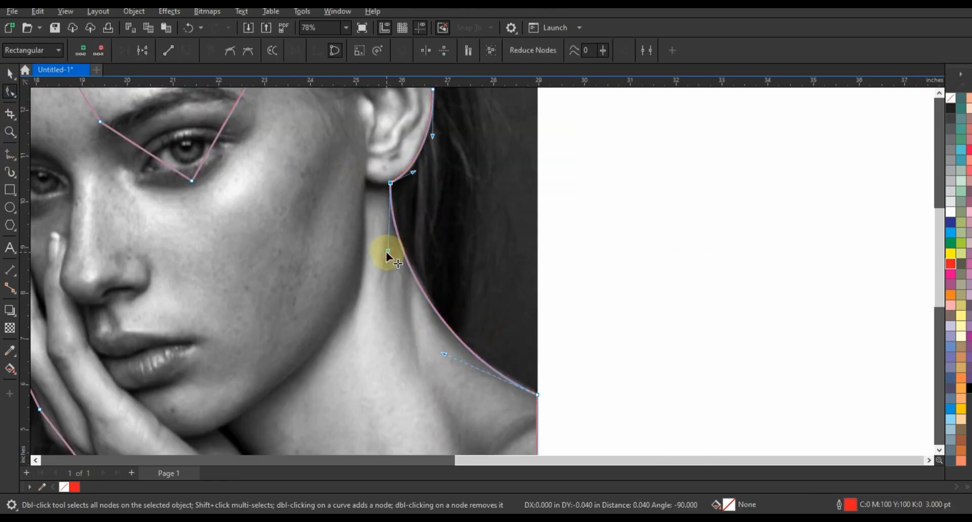
drag(438, 354, 441, 352)
Move the outline's bottom node onto the forearm's edge and bend the segment above the wrist to follow the hand.
scroll(539, 256, down, 3)
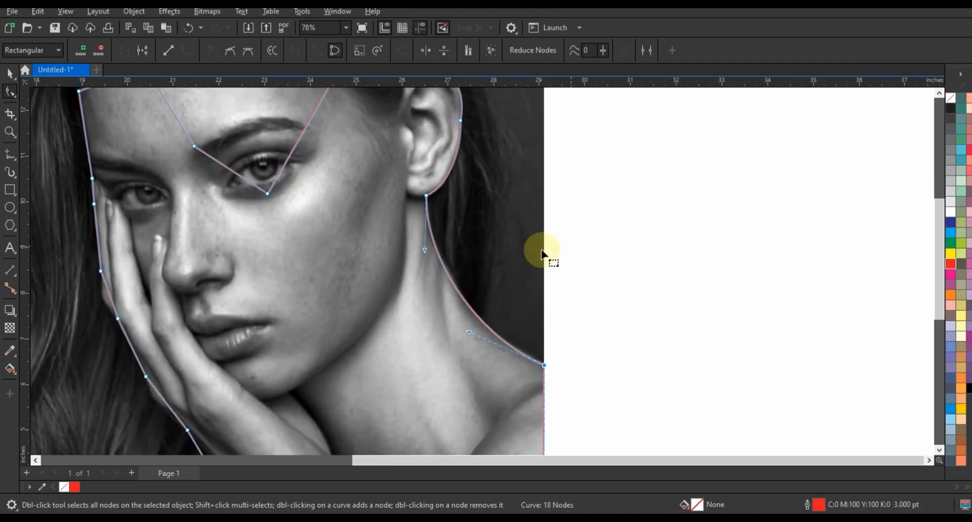
scroll(50, 163, down, 1)
click(9, 132)
right_click(475, 296)
drag(327, 285, 494, 379)
click(9, 92)
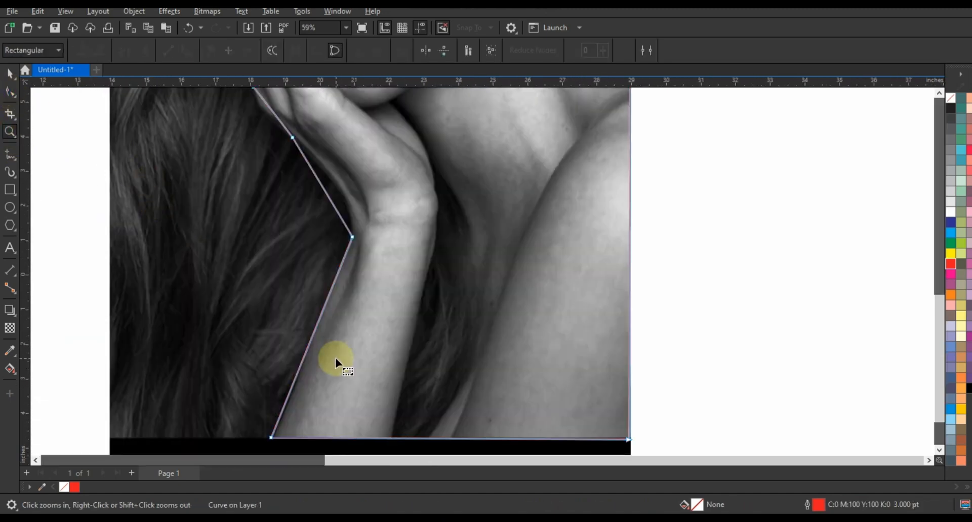
drag(271, 437, 276, 437)
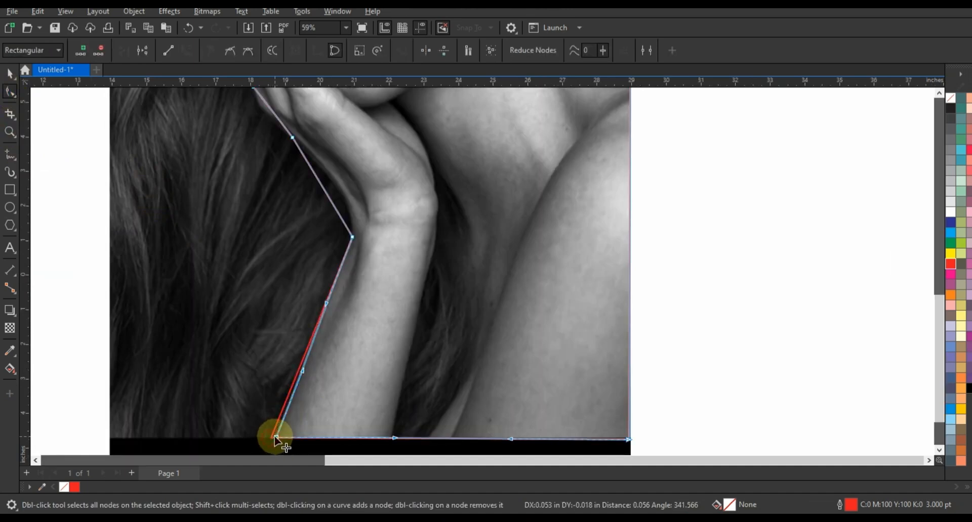
click(301, 377)
click(351, 231)
drag(328, 200, 341, 194)
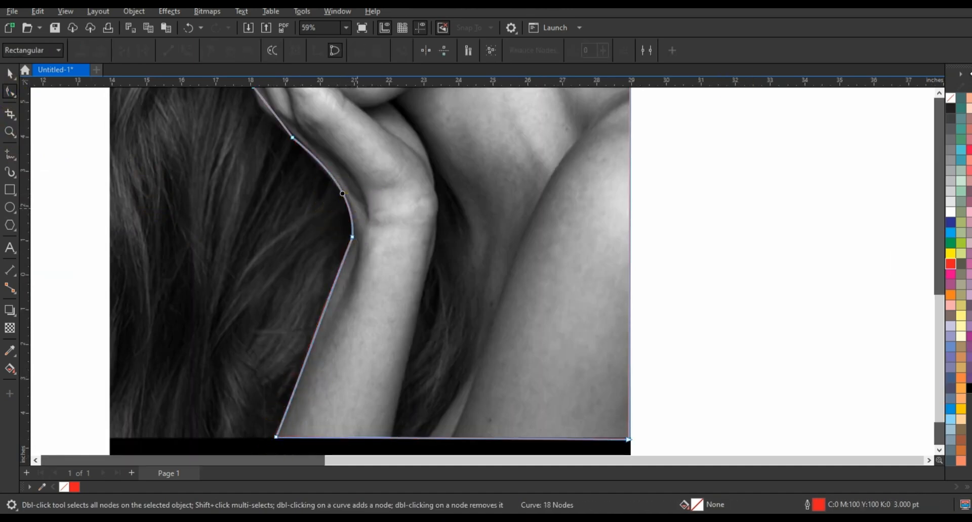
Nudge the node on the palm's outer edge and bend the segment above it to follow the side of the hand.
click(939, 95)
click(10, 132)
drag(217, 238, 408, 342)
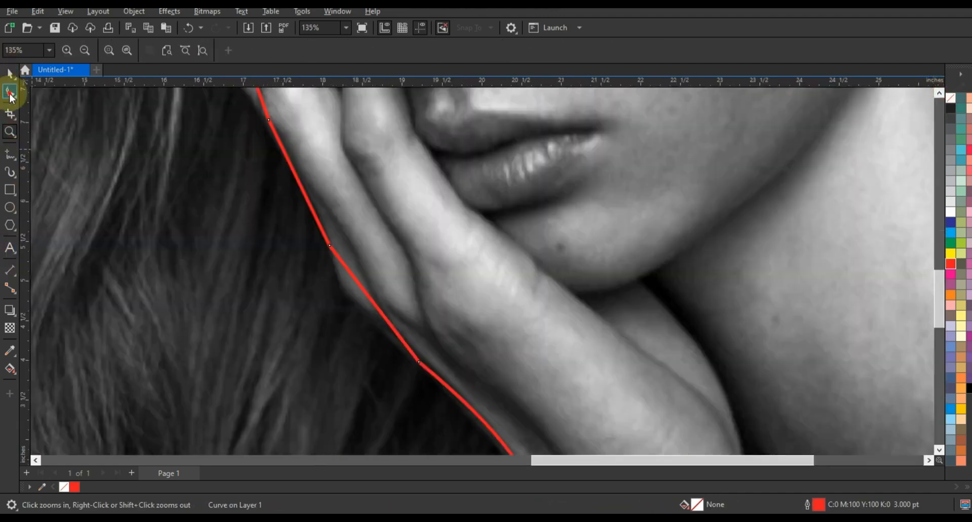
click(418, 356)
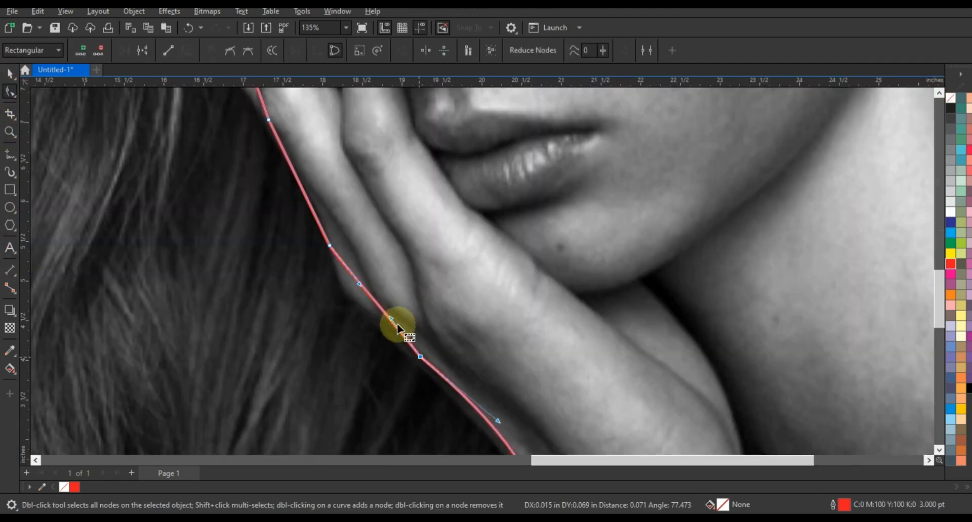
drag(420, 357, 420, 358)
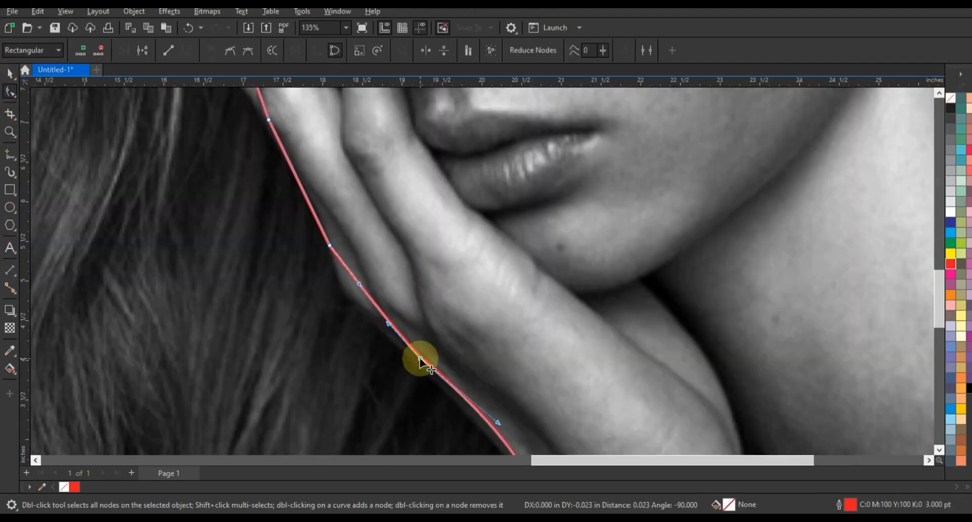
drag(353, 301, 345, 306)
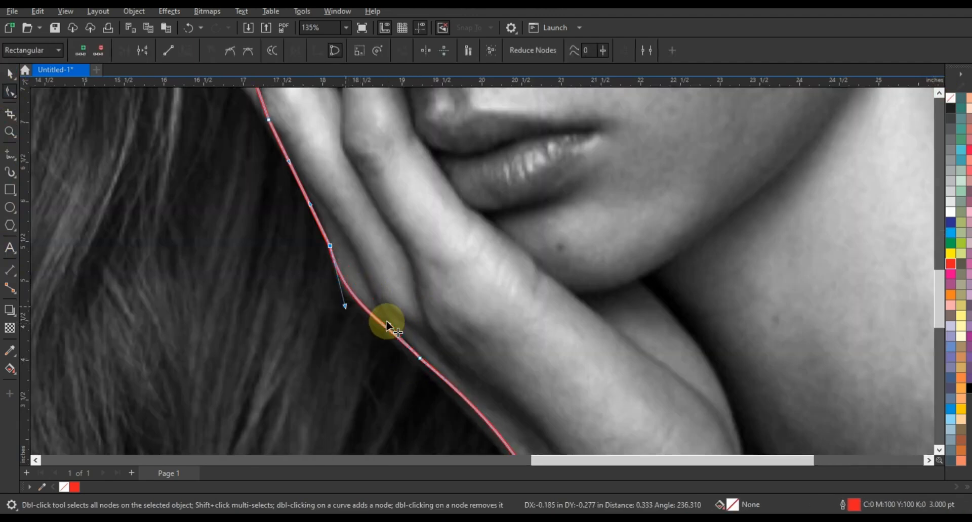
Bend the segment beside the little finger outward so it follows the finger's outer edge.
double_click(303, 192)
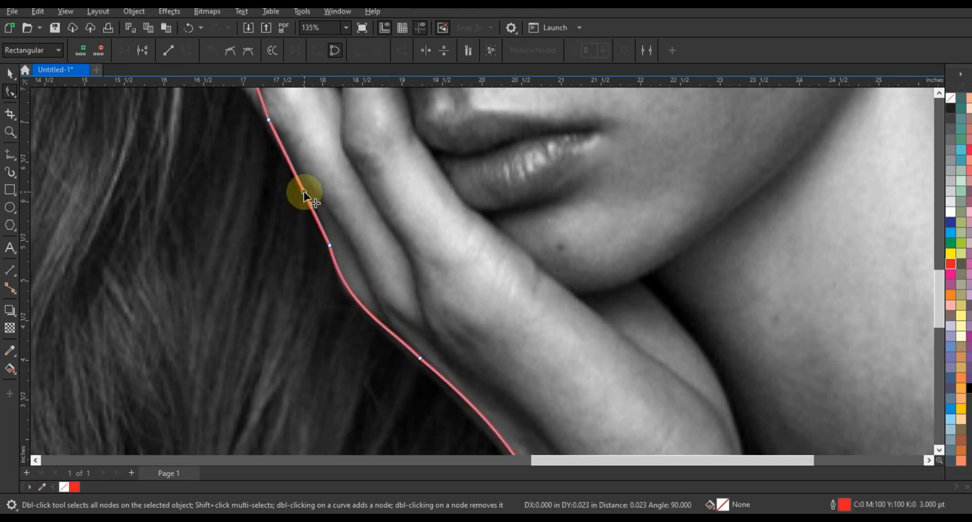
click(938, 93)
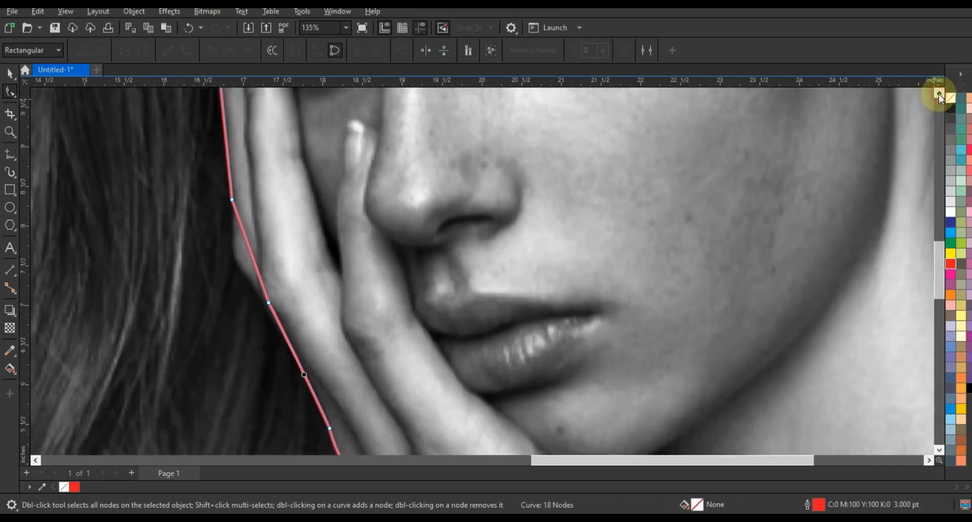
drag(250, 252, 238, 259)
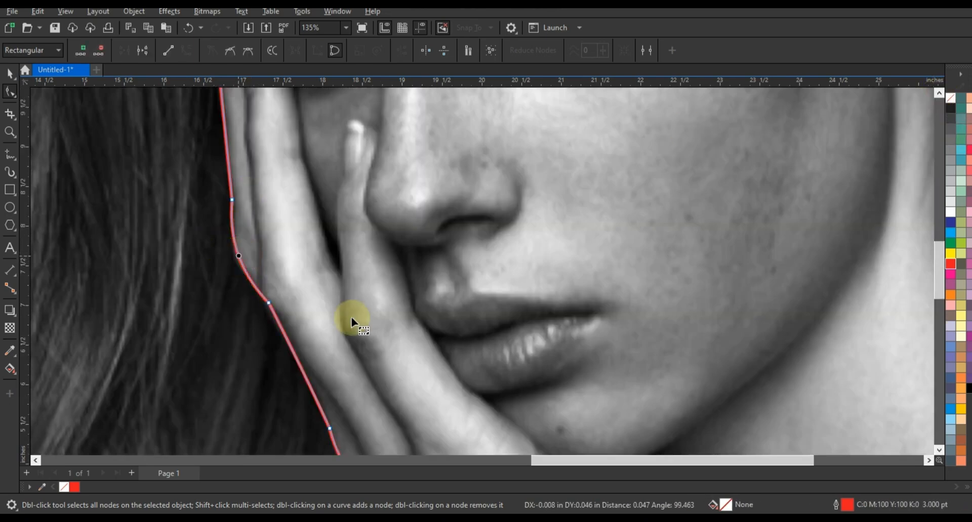
scroll(333, 355, down, 2)
click(263, 206)
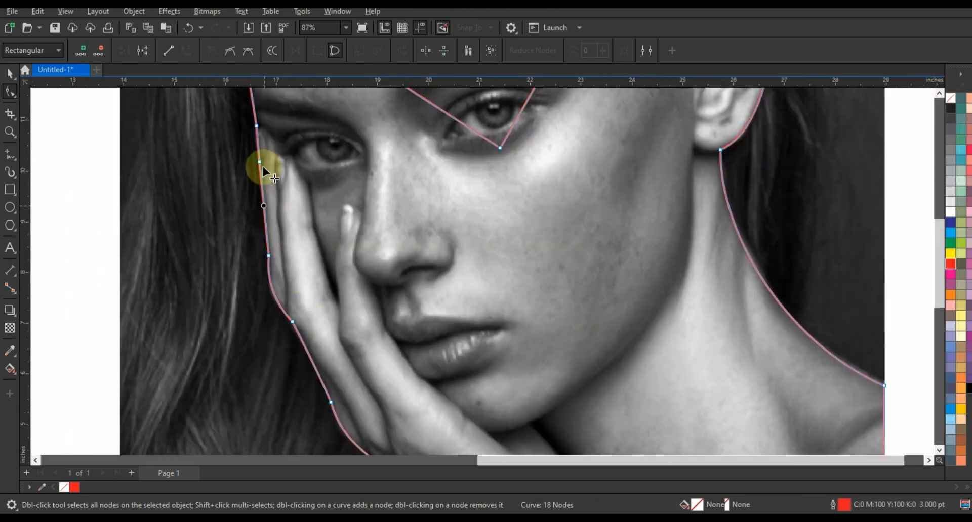
Fine-tune the curve handle of the segment between the temple corner and the eyebrow to match the face's edge.
click(938, 92)
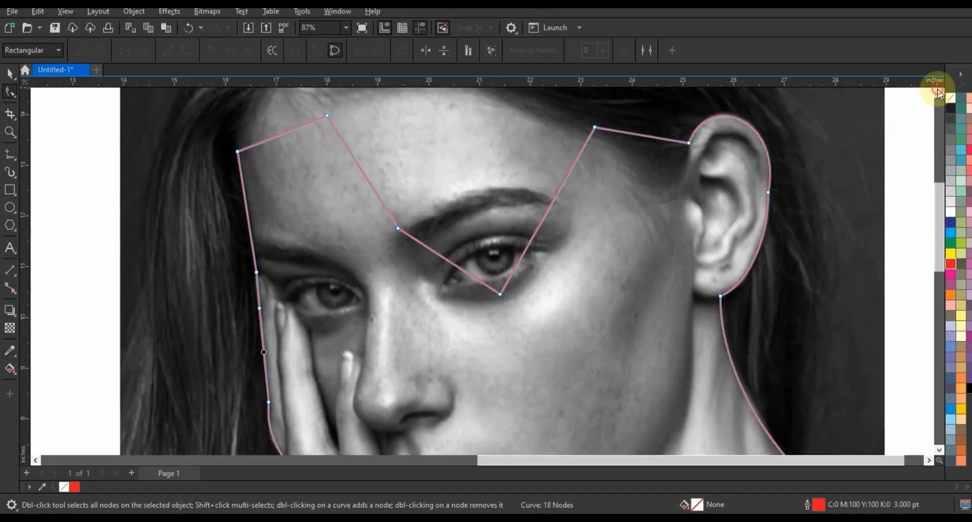
click(237, 225)
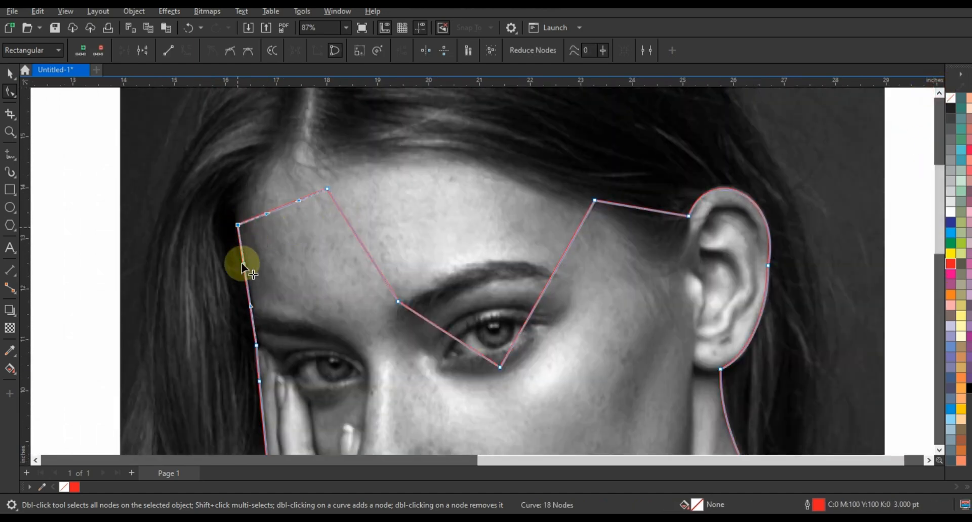
click(249, 307)
drag(249, 307, 251, 308)
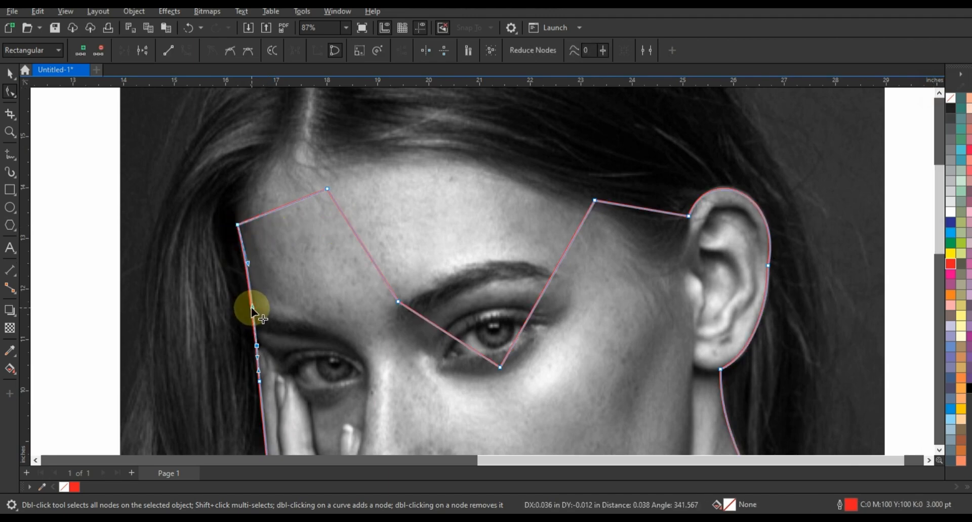
scroll(426, 201, down, 4)
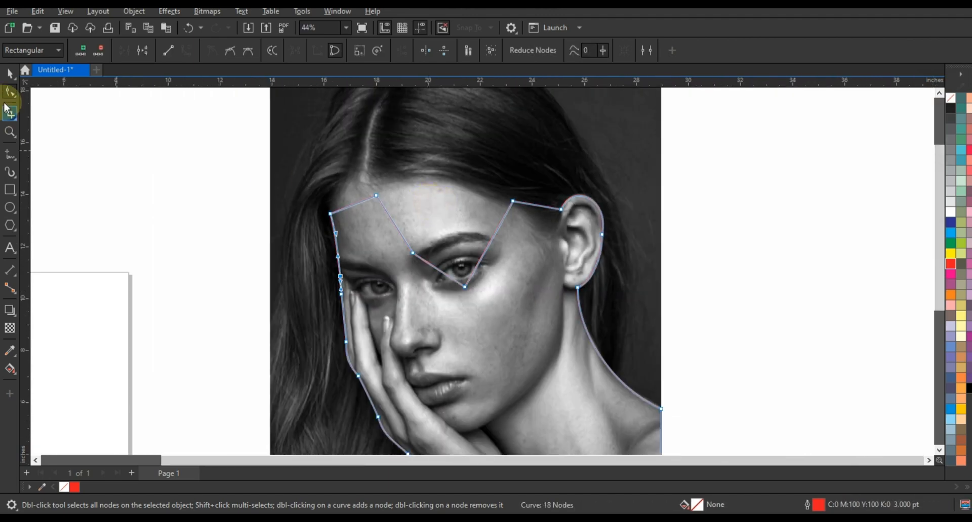
click(10, 72)
scroll(153, 210, down, 4)
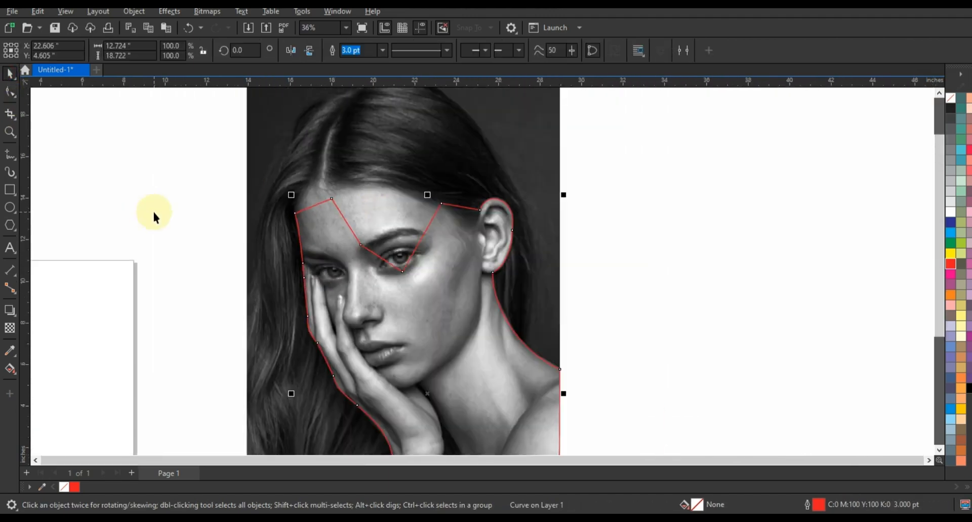
Curve the two forehead segments of the outline between the temple corner and the inner end of the eyebrow.
click(10, 131)
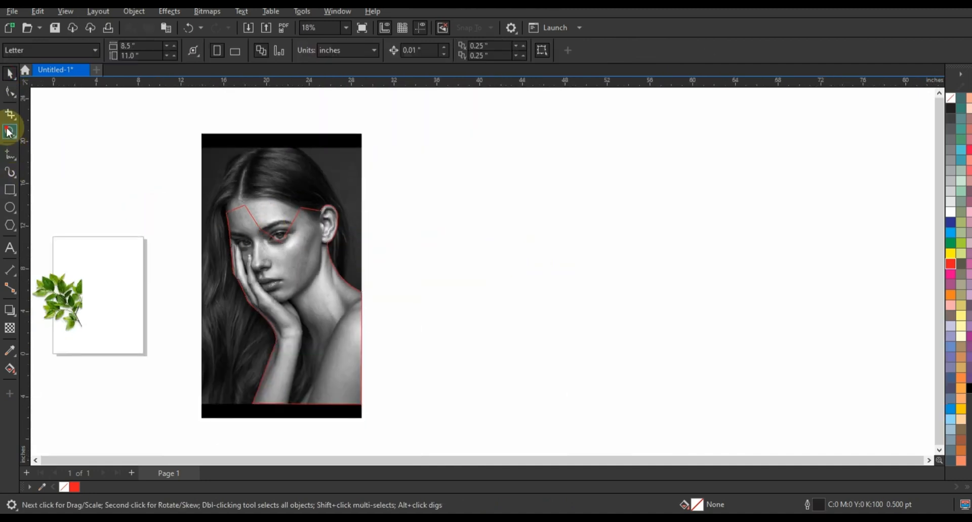
drag(197, 133, 526, 309)
click(10, 92)
click(4, 153)
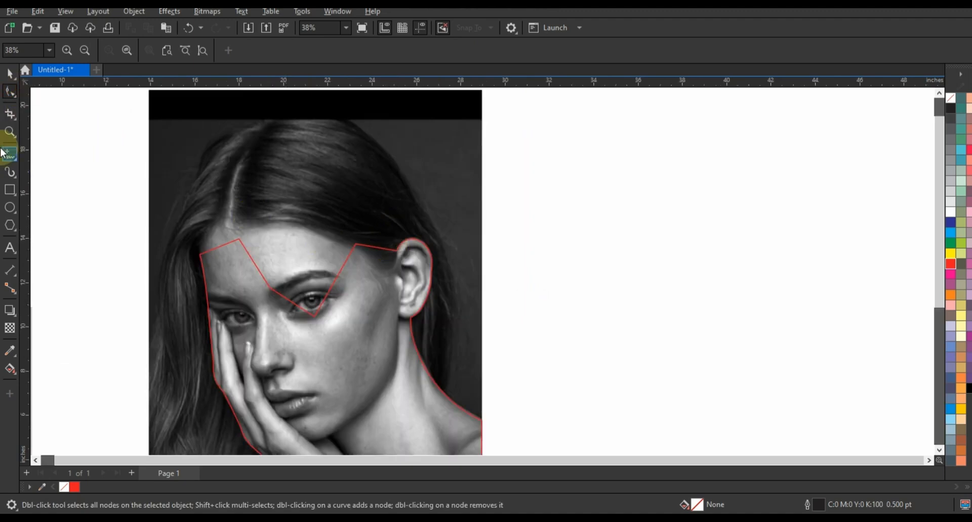
click(9, 133)
drag(168, 164, 648, 427)
click(10, 93)
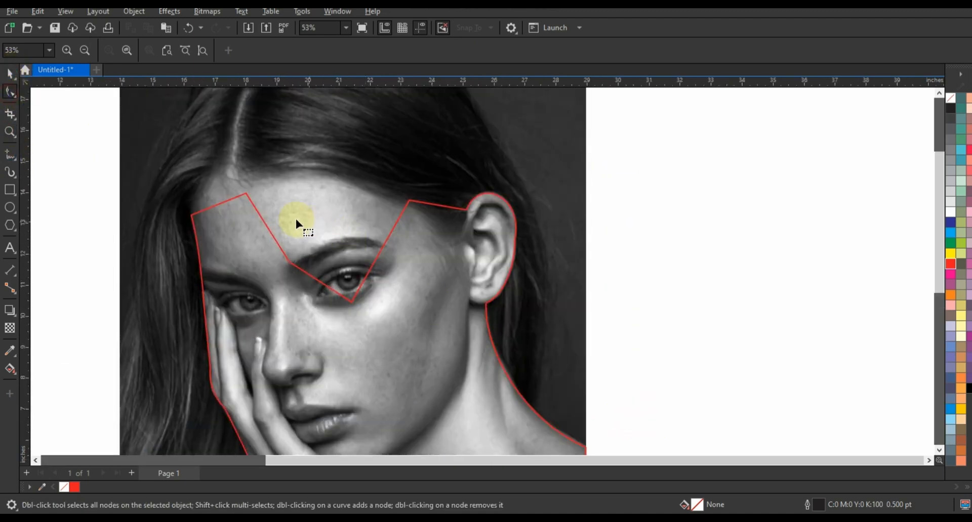
click(258, 215)
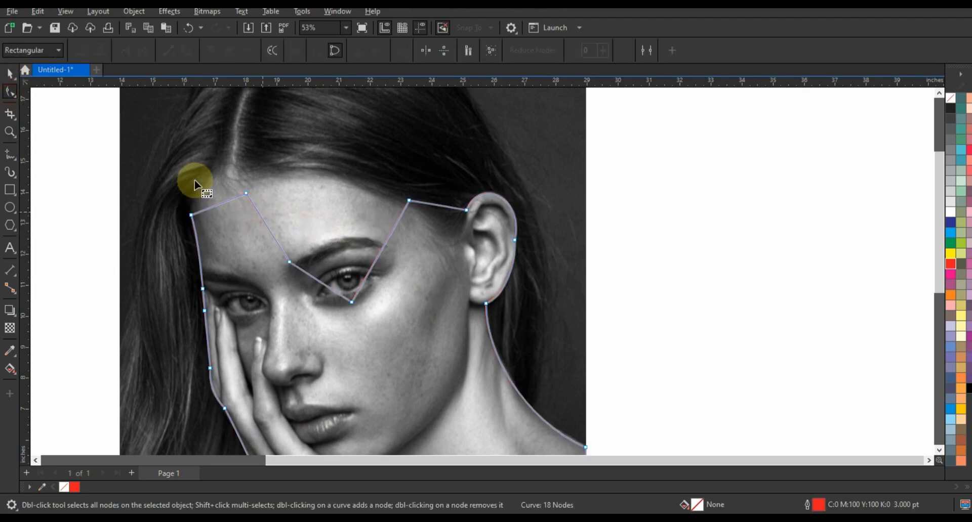
drag(229, 209, 293, 235)
Bend the segments beneath the eye and up to the hairline into a smooth rounded dip around the eye.
click(307, 276)
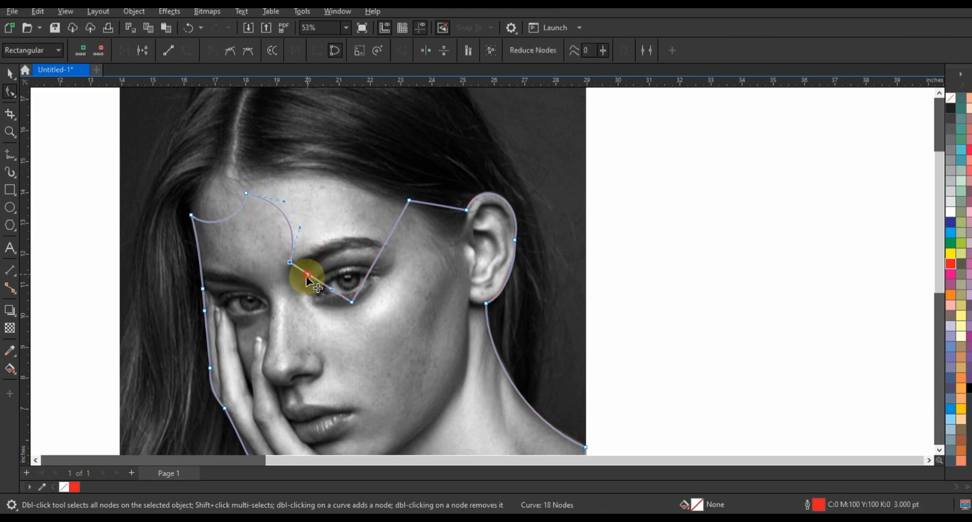
drag(280, 299, 323, 333)
drag(395, 235, 362, 265)
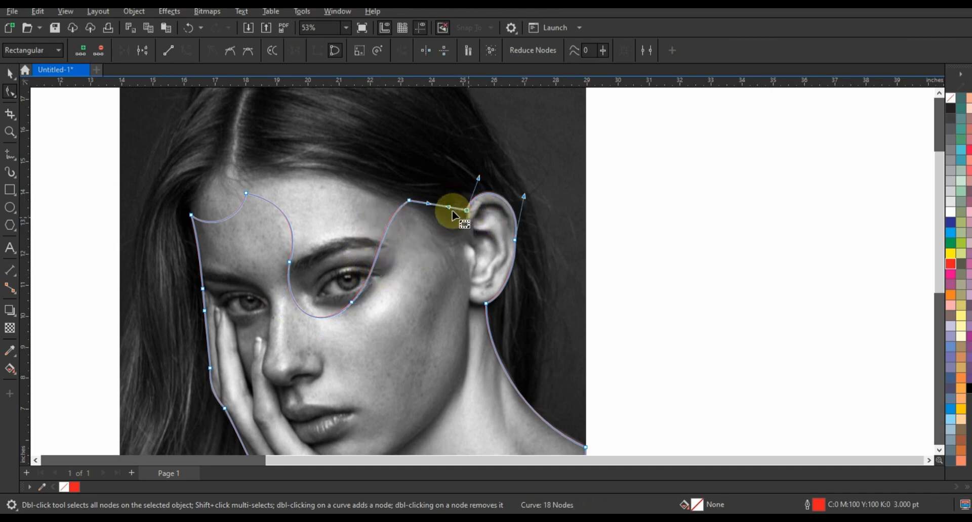
Shape the segment between the hairline and the top of the ear into an S-curve and deselect the outline.
drag(446, 210, 429, 187)
drag(448, 222, 446, 226)
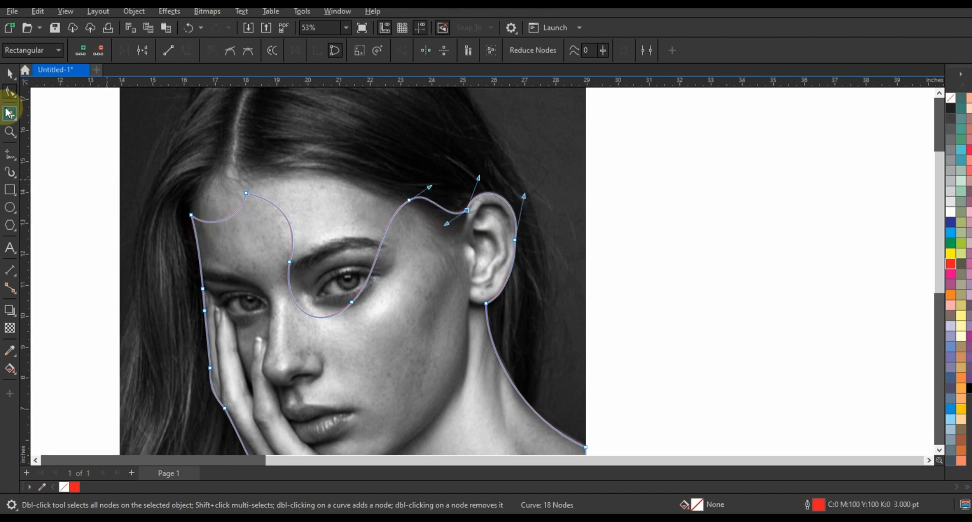
click(9, 73)
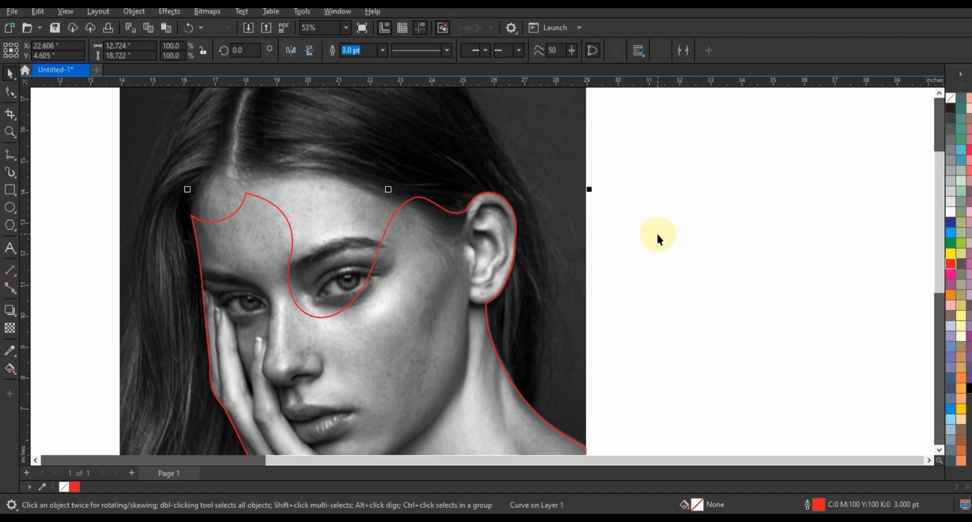
click(657, 235)
Draw an open eight-node line from the temple hairline across the nose and cheek to the jaw, then up to the ear's top.
click(7, 158)
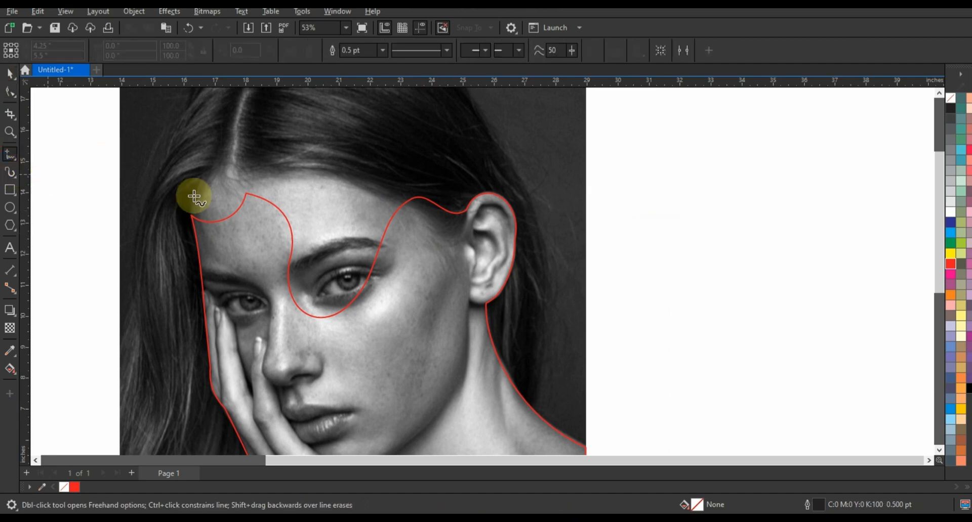
click(188, 209)
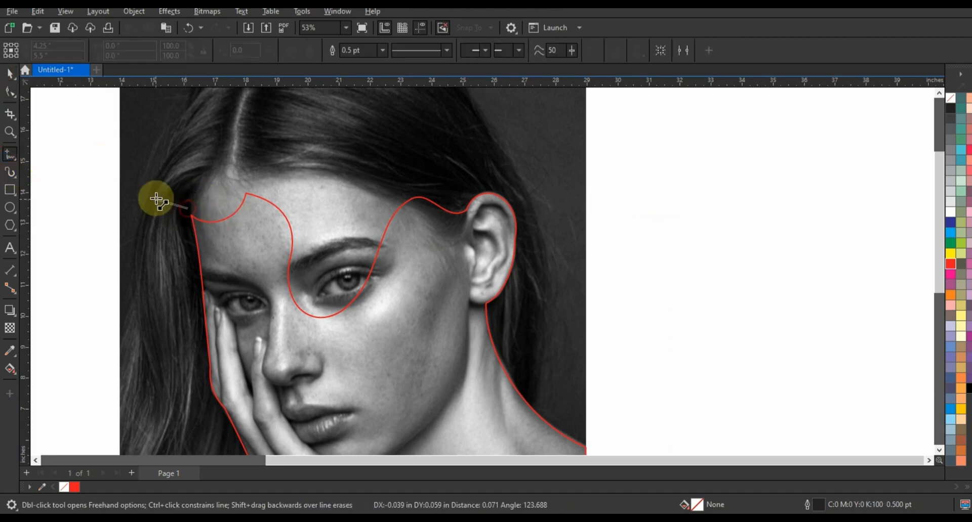
click(281, 318)
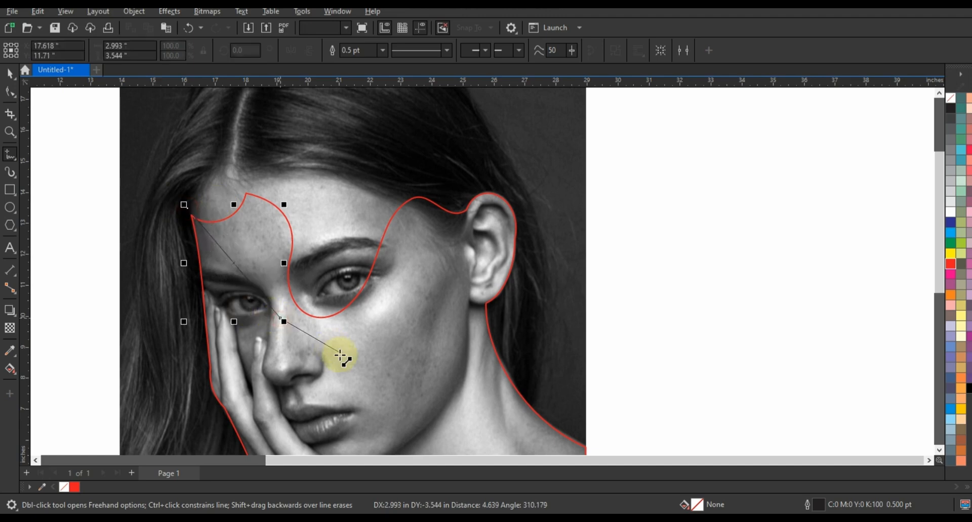
click(313, 352)
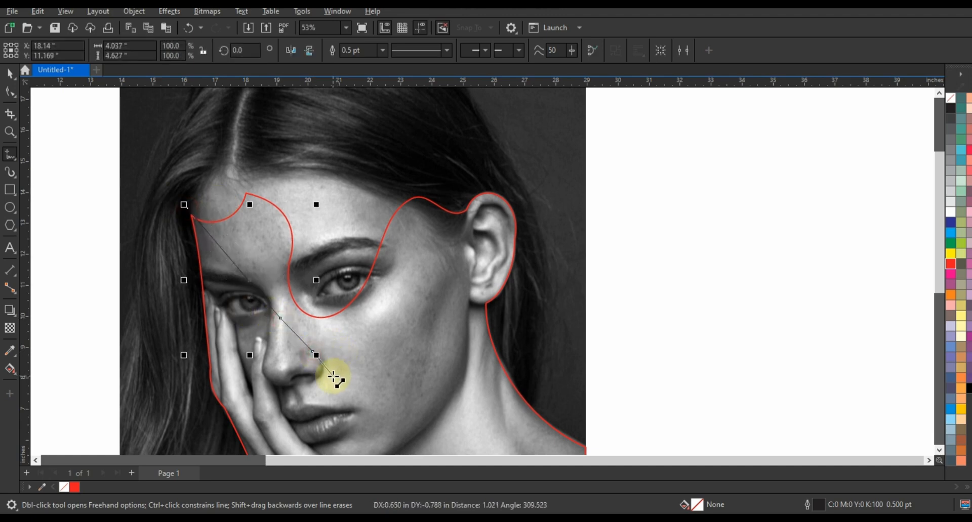
click(333, 377)
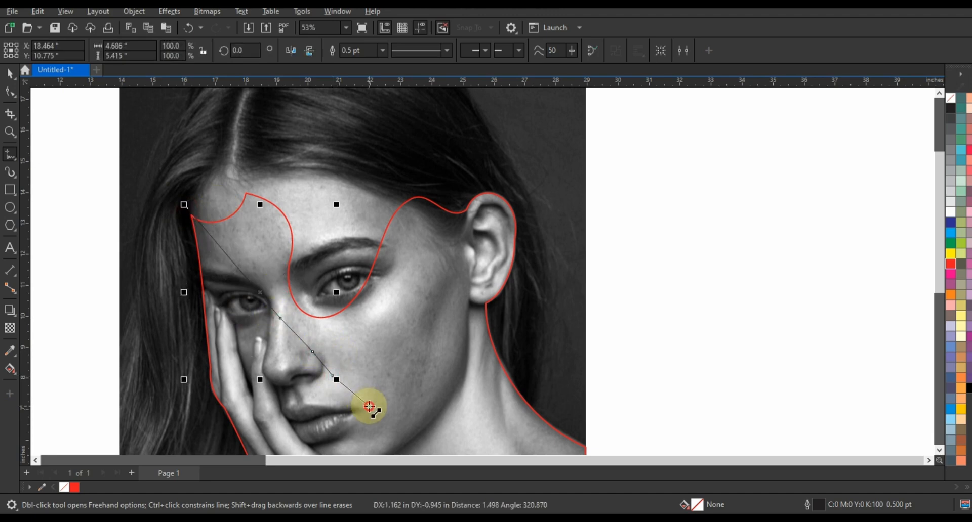
click(369, 406)
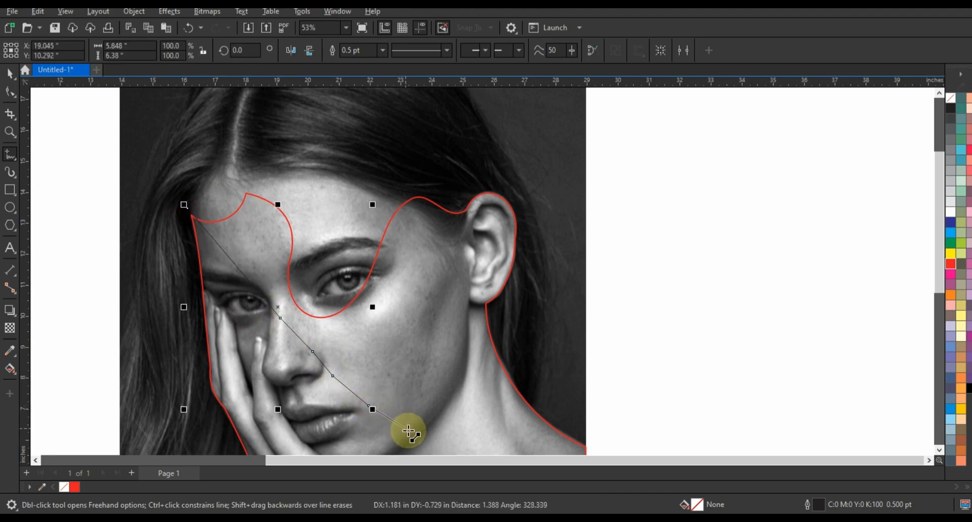
click(410, 431)
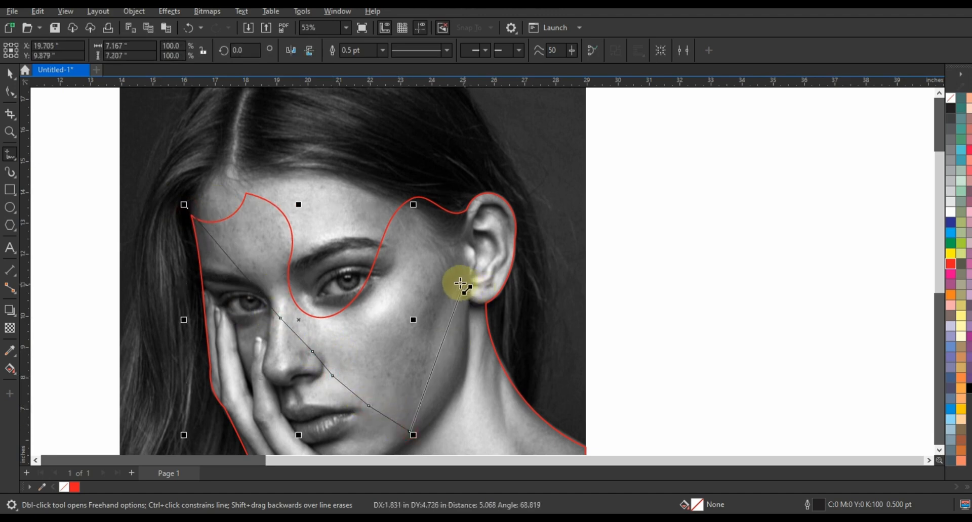
click(468, 282)
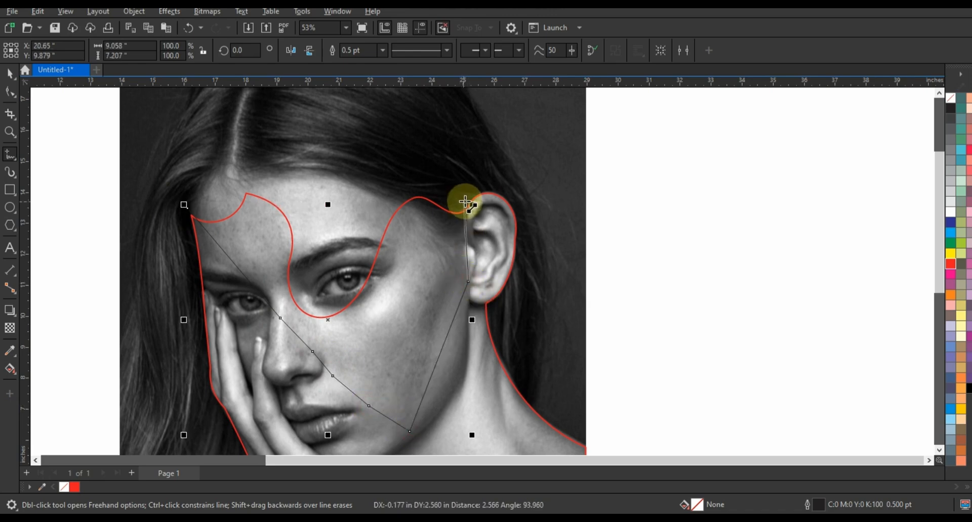
double_click(467, 201)
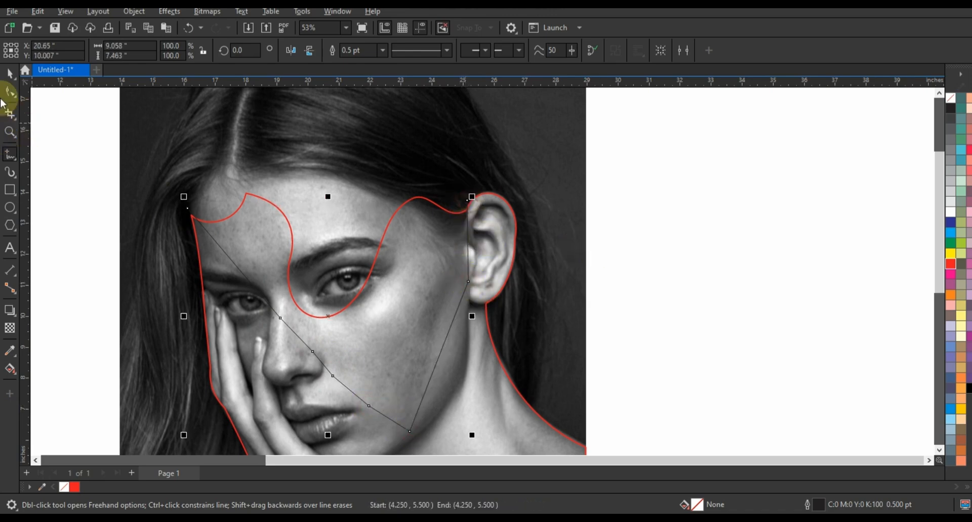
Select all nodes of the new line and convert its straight segments to curves.
click(10, 93)
drag(166, 152, 453, 398)
drag(507, 437, 506, 436)
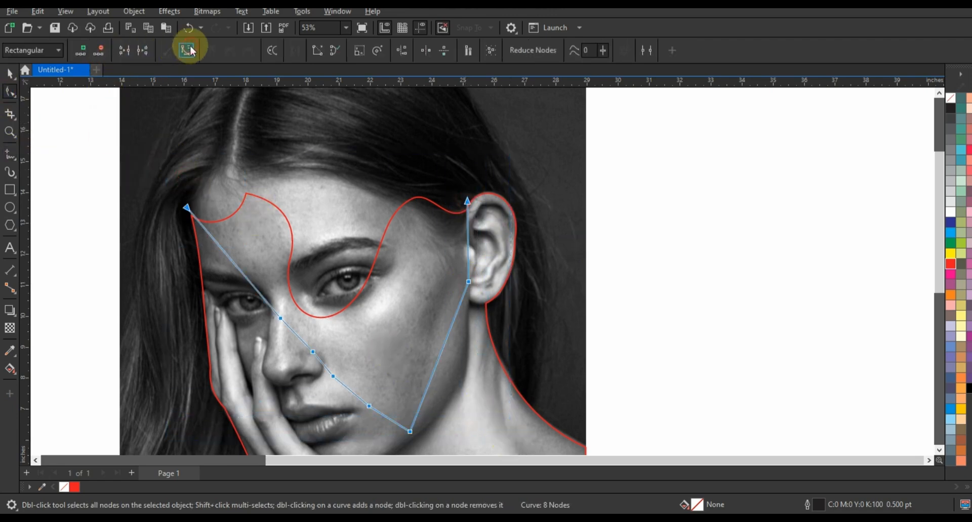
click(191, 50)
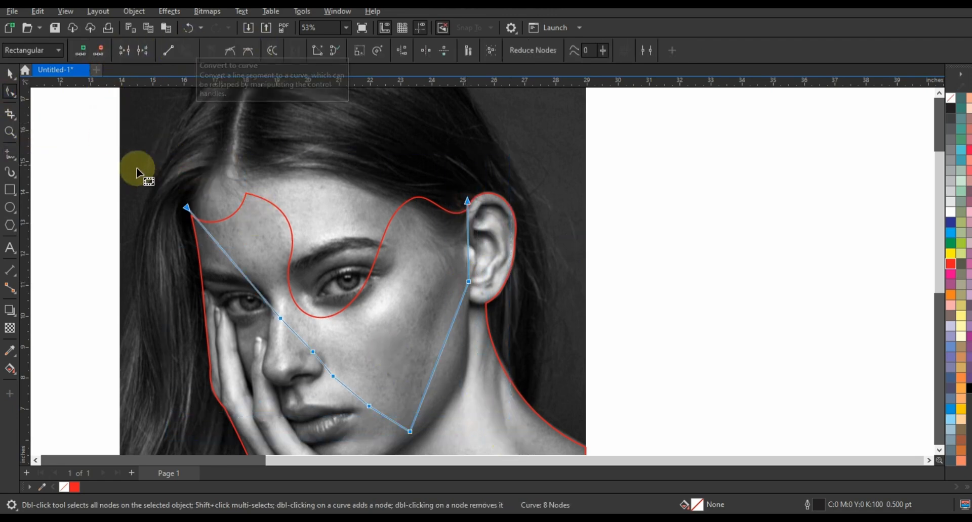
Curve the new line from forehead to nostril and move its starting node outward into the hair beside the temple.
drag(229, 232, 204, 247)
drag(242, 278, 276, 264)
drag(229, 231, 173, 210)
drag(298, 336, 326, 356)
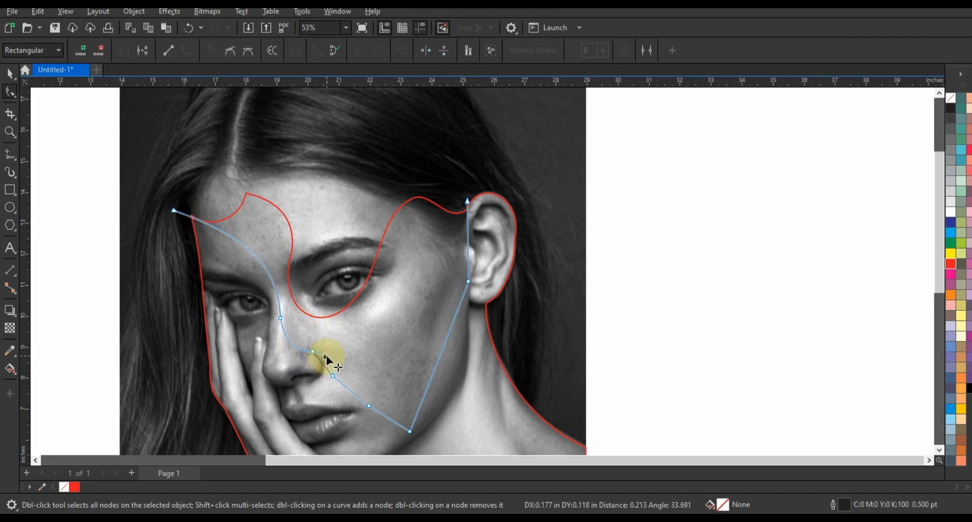
Curve the new line's segments beside the mouth down to the jaw and bend the jaw-to-ear segment along the jawline.
drag(349, 390, 390, 438)
drag(386, 403, 446, 413)
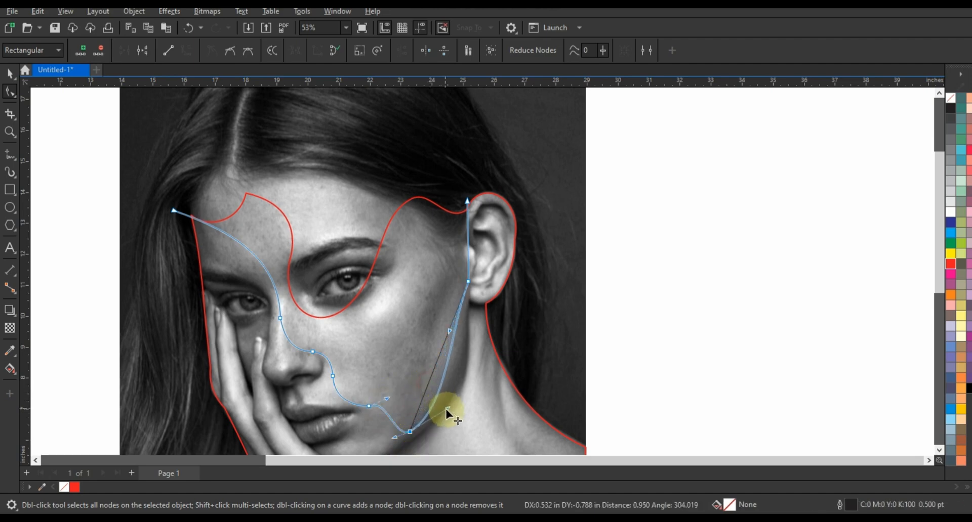
drag(448, 329, 465, 375)
click(409, 432)
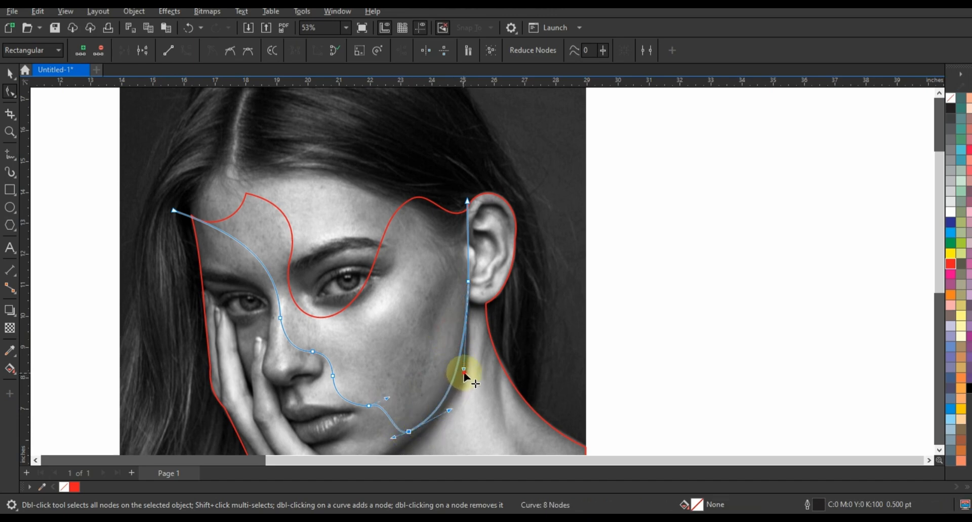
Shift the new line's end node at the top of the ear slightly toward the face and adjust the last segment's curvature.
drag(467, 199, 462, 203)
drag(467, 255, 466, 256)
click(462, 202)
click(461, 230)
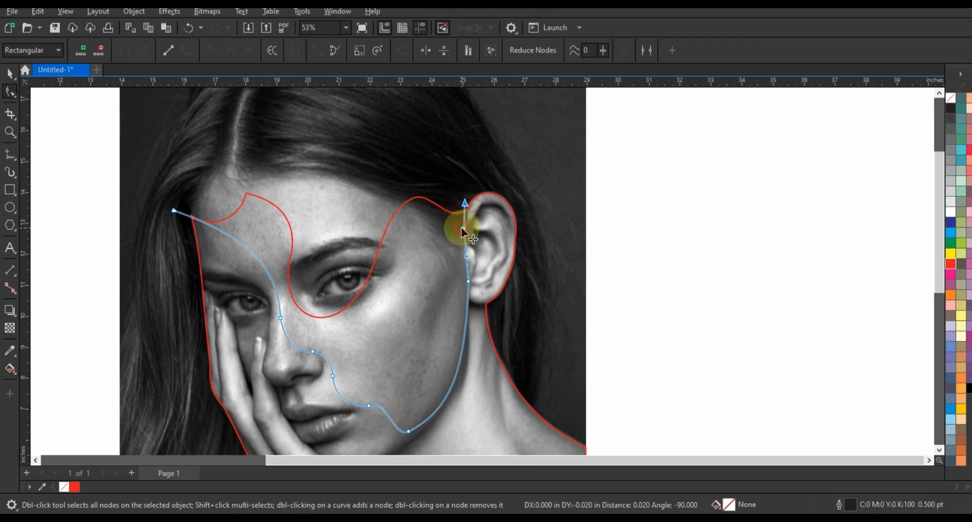
Duplicate the face curve, offset the copy slightly up and to the right, and narrow it to about 9.08 inches.
click(9, 73)
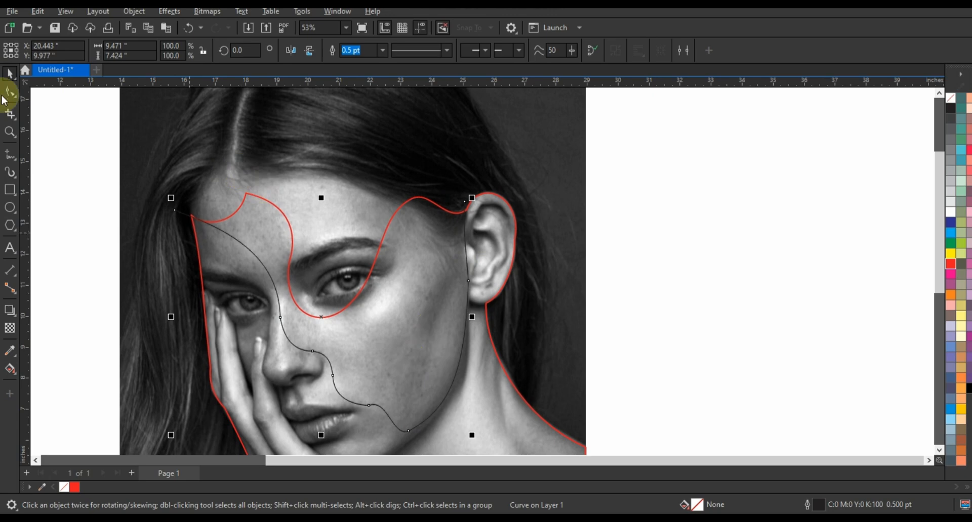
key(Up)
key(Right)
key(Right)
key(Right)
key(Left)
key(Left)
key(Right)
key(Right)
key(Right)
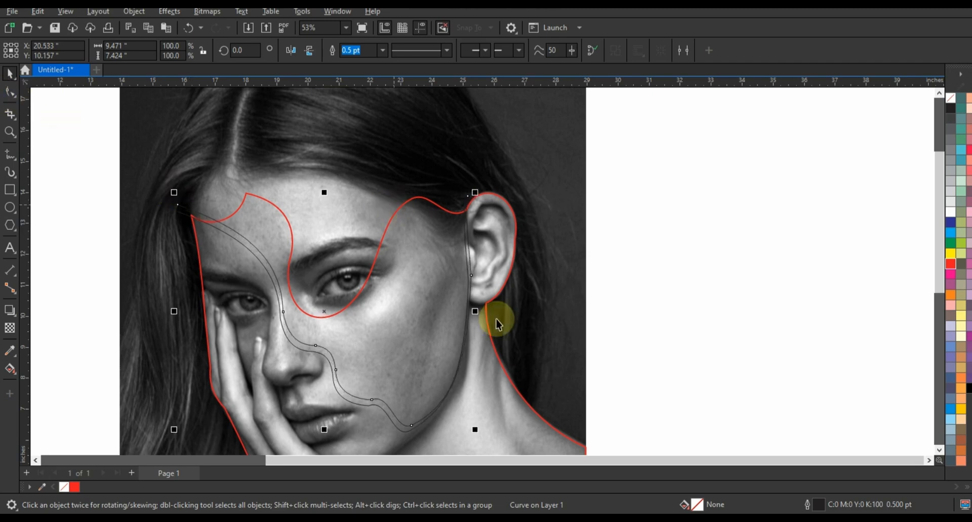
drag(473, 316, 466, 314)
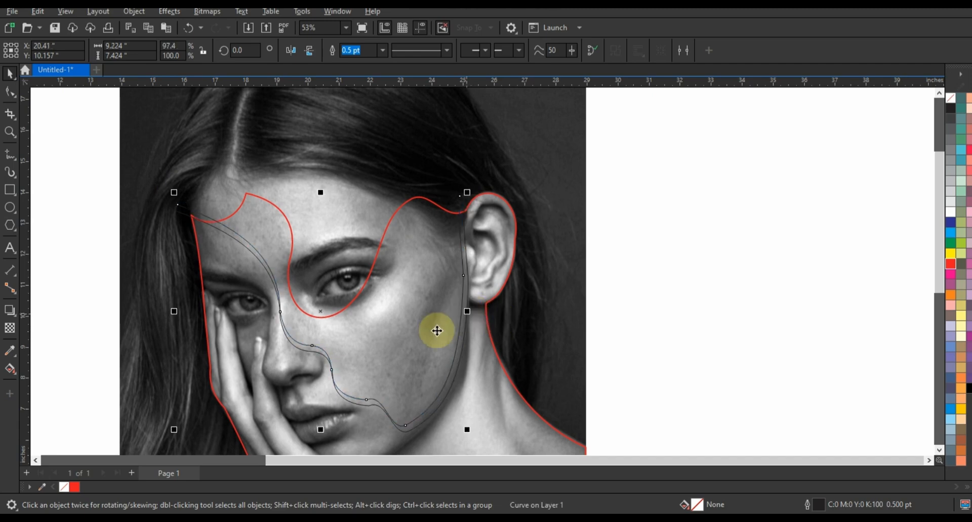
drag(175, 311, 177, 313)
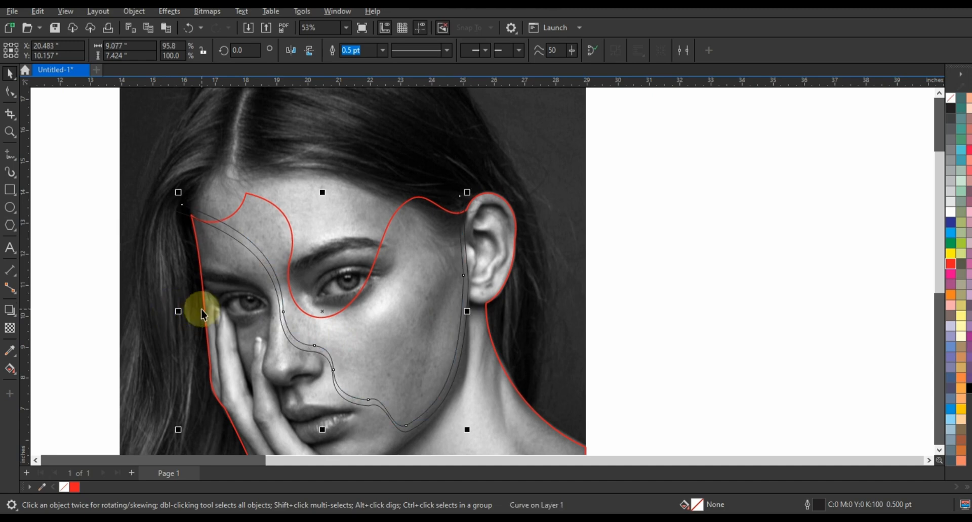
Use Smart Fill to create filled shapes from the thin strip between the two curves and the enclosed face region above it.
click(17, 380)
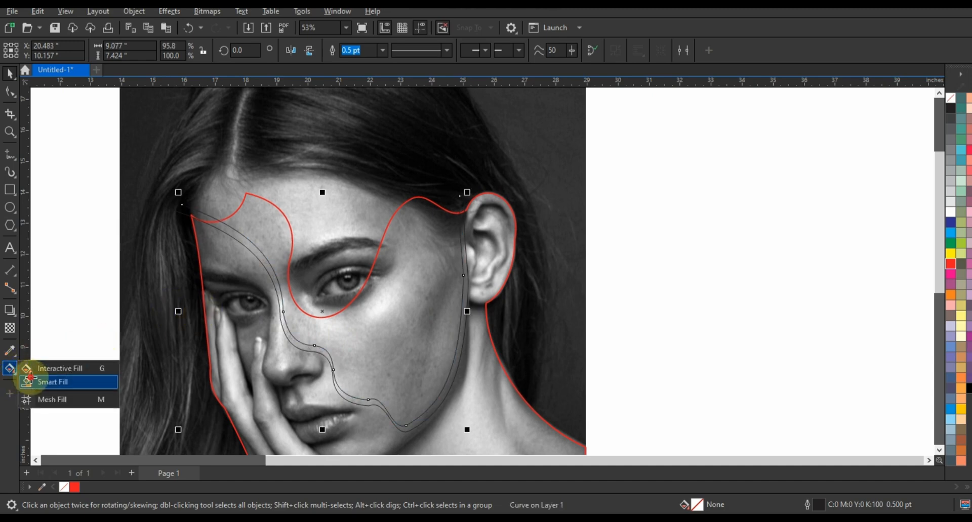
click(23, 382)
click(251, 244)
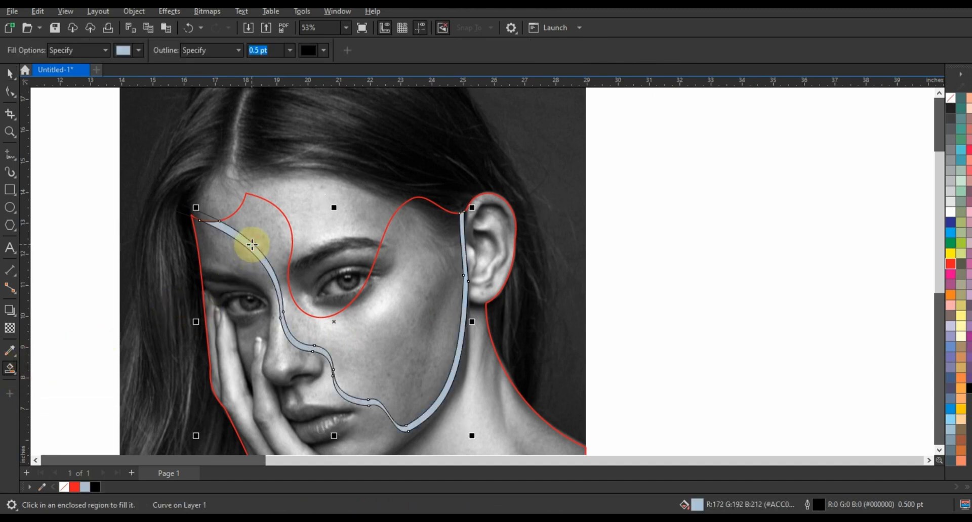
click(347, 333)
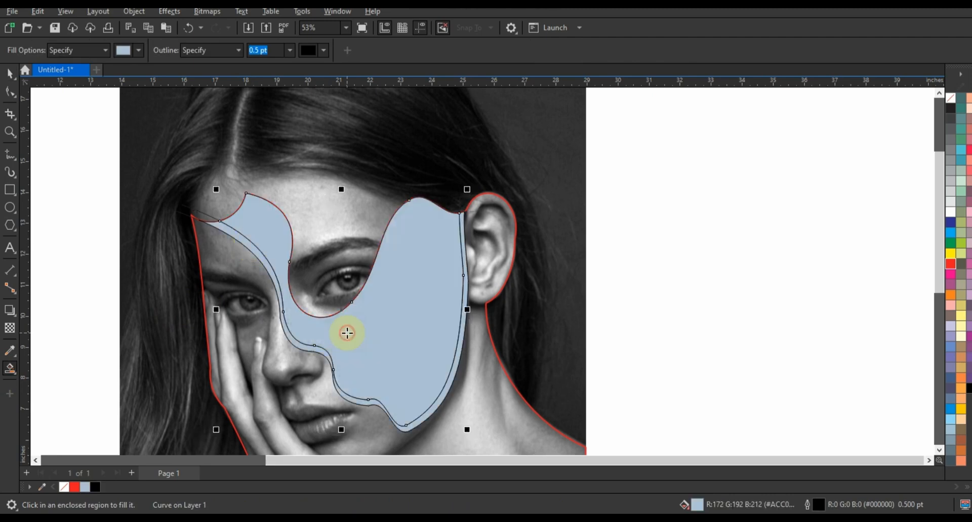
PowerClip the portrait photo inside the red outline traced around the woman.
click(9, 75)
click(206, 217)
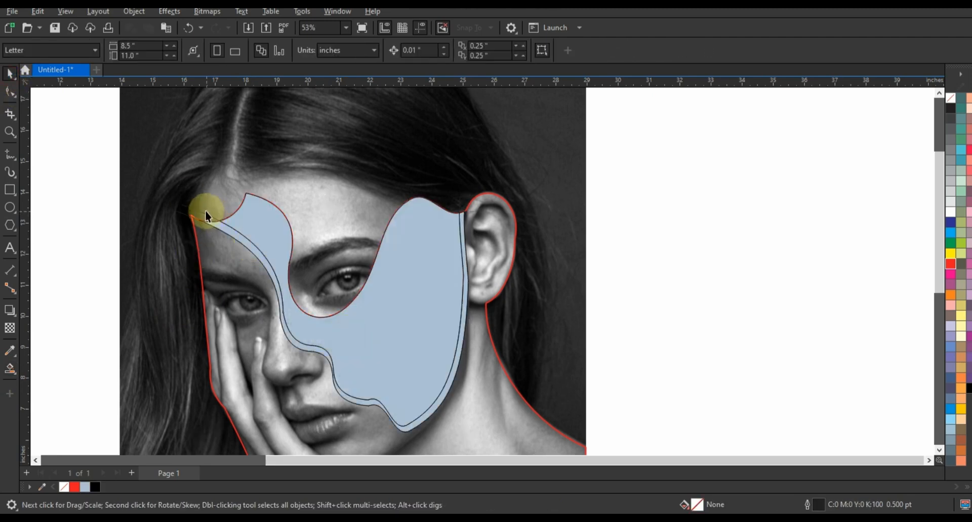
click(201, 212)
click(515, 258)
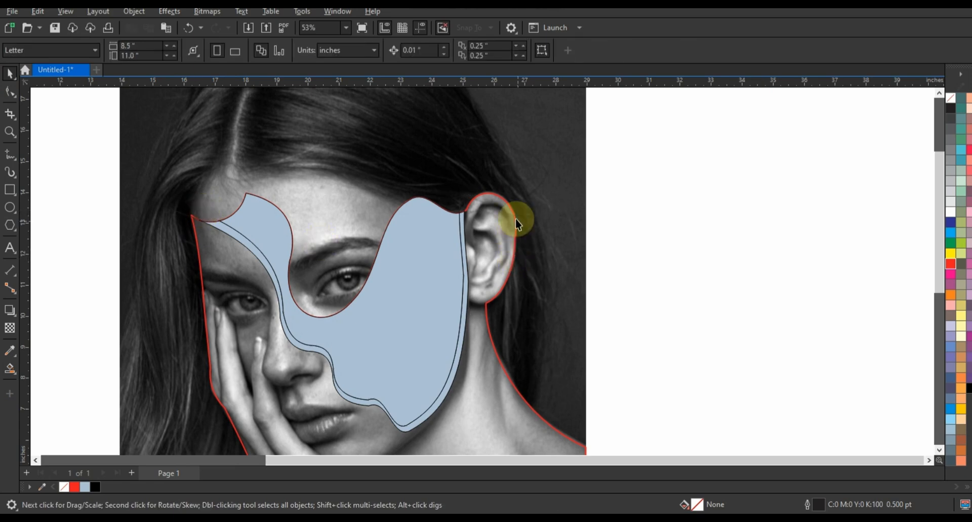
scroll(517, 221, down, 1)
scroll(521, 227, down, 1)
click(534, 273)
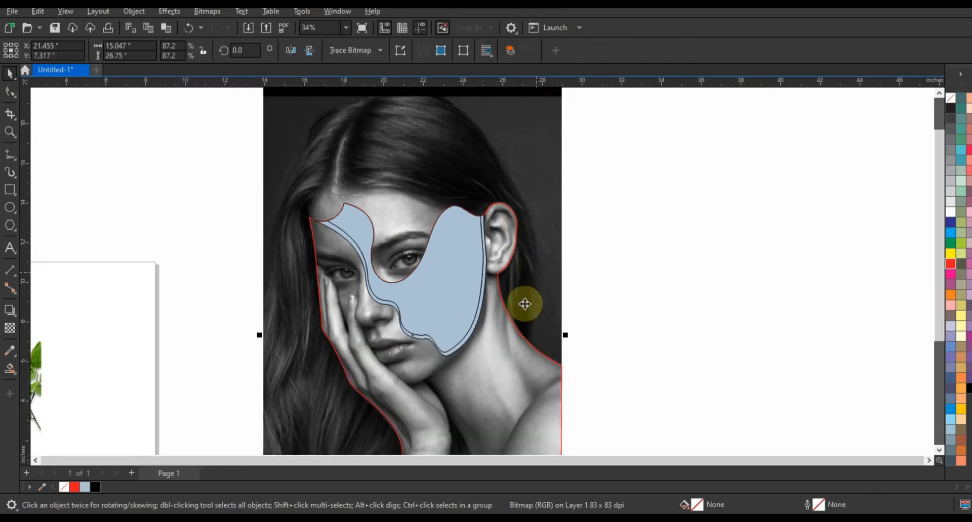
click(508, 319)
click(653, 280)
Draw a backdrop rectangle about 15.2 by 23.7 inches around the cutout, filled with 60% black and placed behind all objects.
scroll(618, 183, down, 2)
click(9, 190)
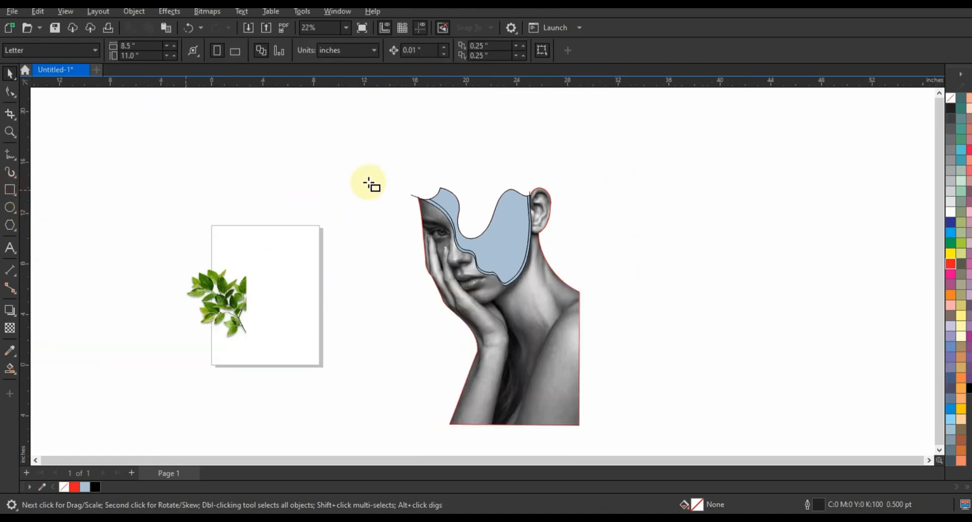
drag(387, 123, 580, 425)
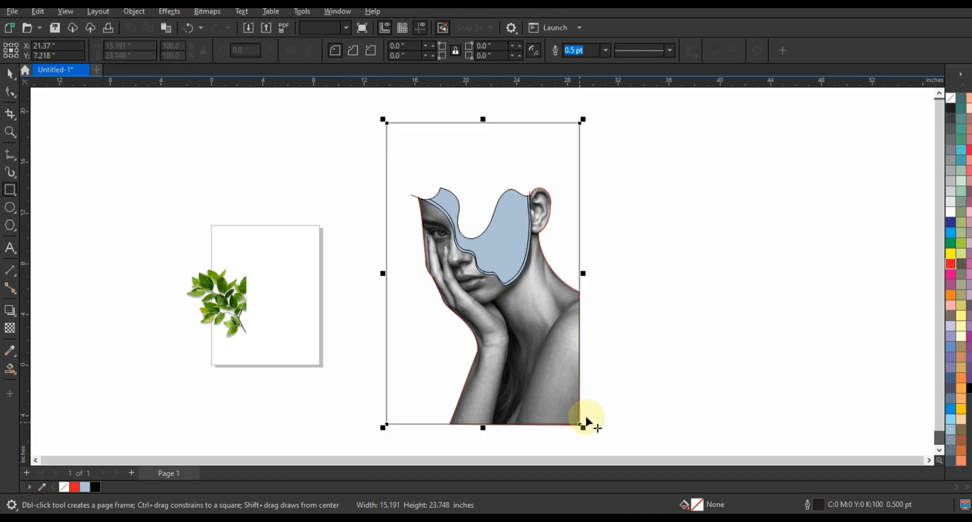
click(951, 154)
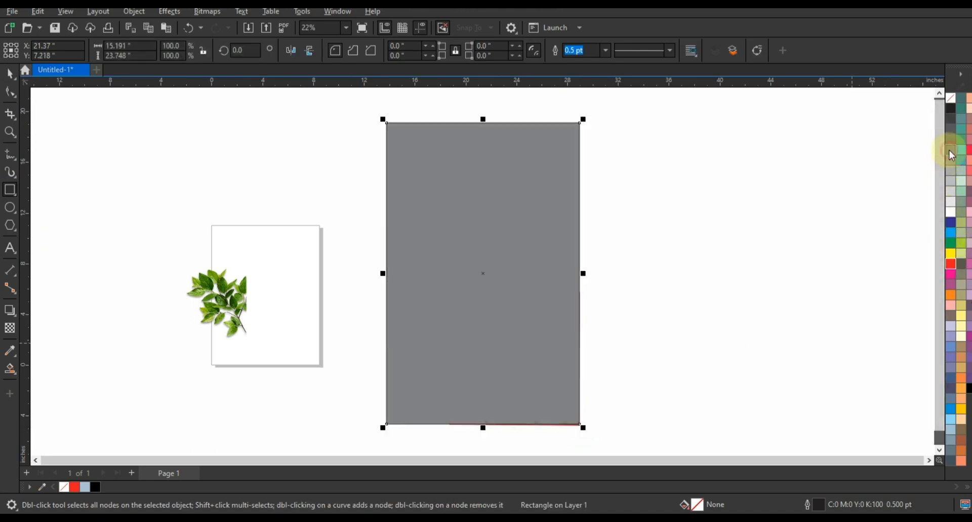
key(shift+Page_Down)
Delete the leftover construction curve that sticks out beside the forehead.
click(10, 74)
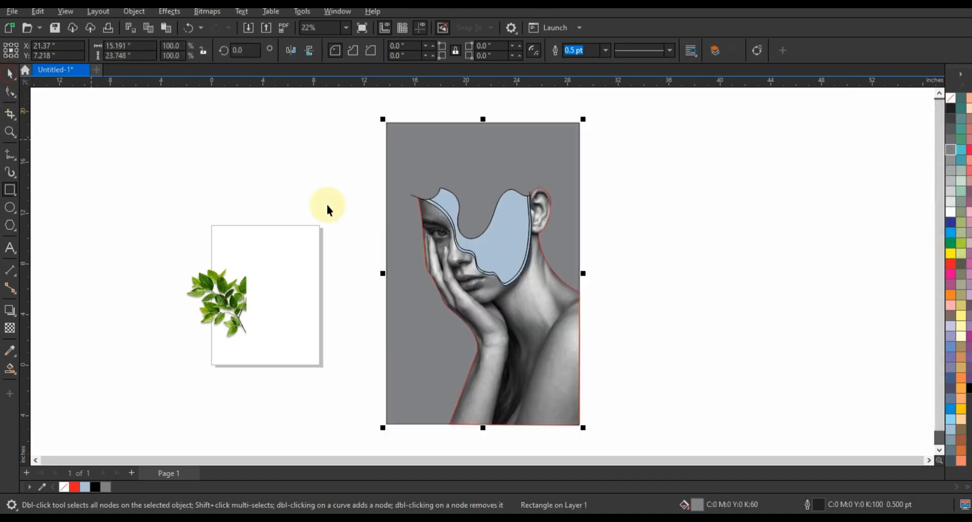
click(327, 205)
click(413, 195)
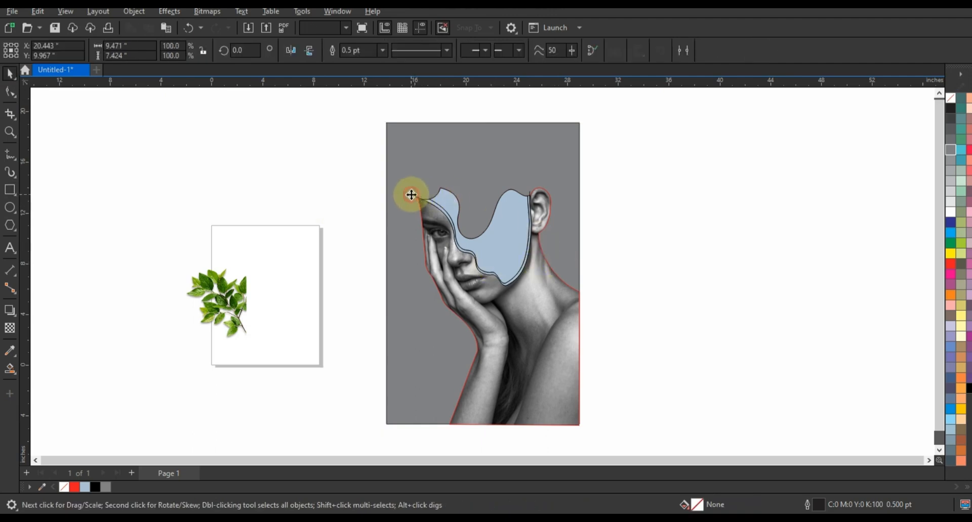
key(Delete)
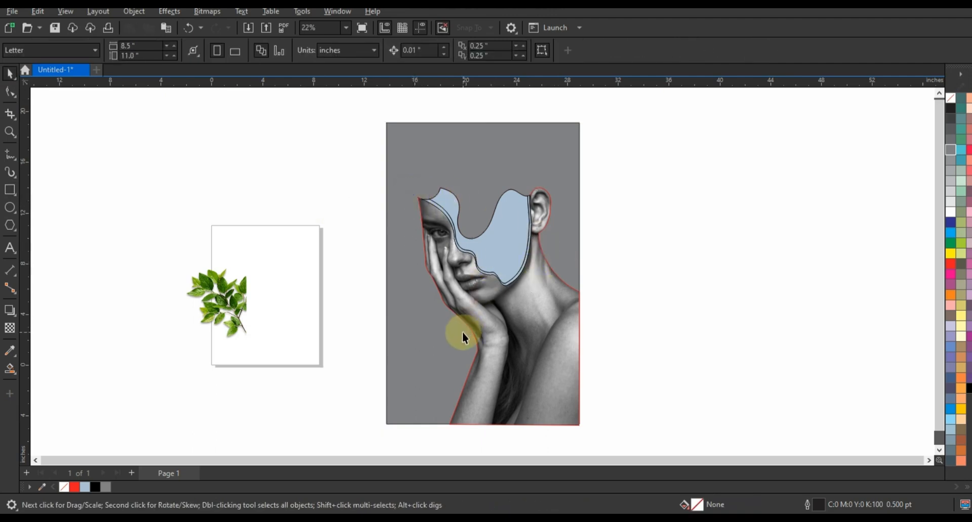
Remove the red outline from the clipped portrait.
click(463, 332)
right_click(950, 101)
click(931, 105)
click(771, 208)
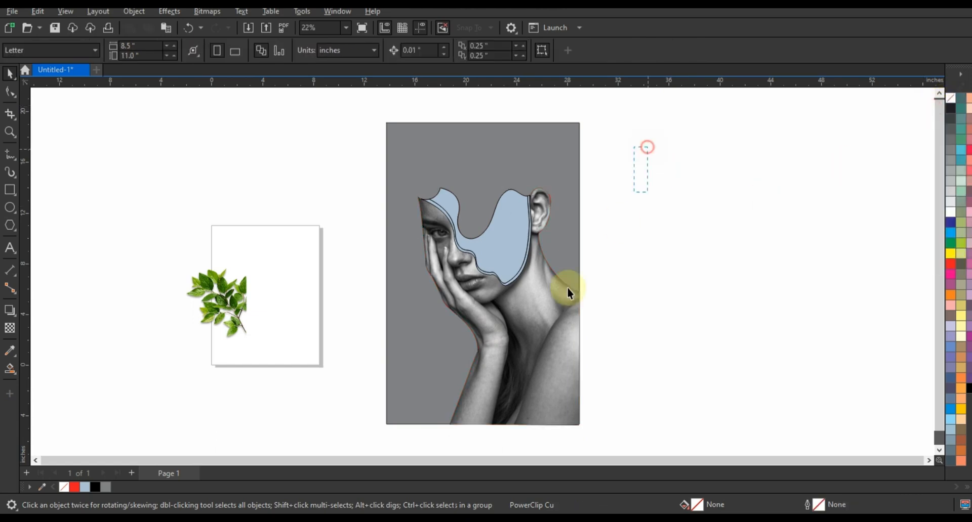
Recolour the backdrop rectangle light grey.
click(416, 338)
scroll(507, 286, up, 1)
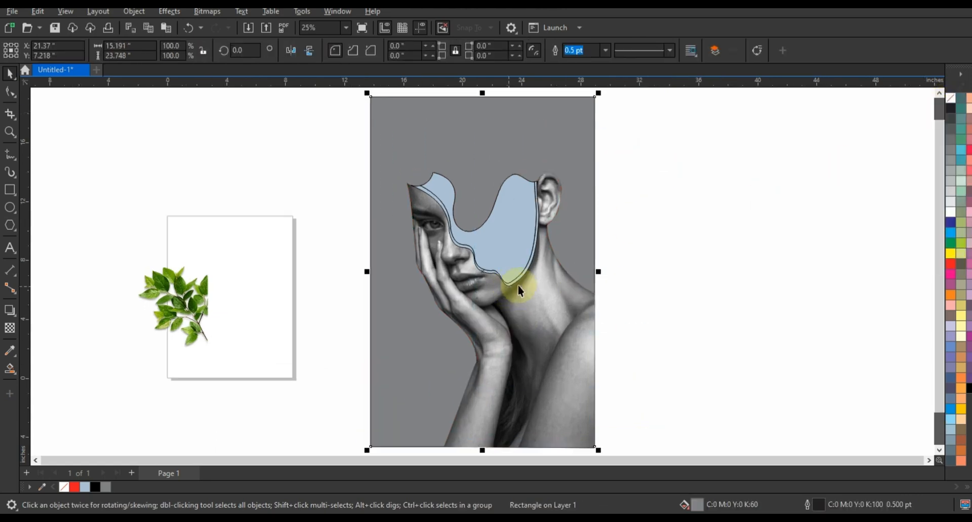
click(950, 181)
click(950, 191)
click(802, 210)
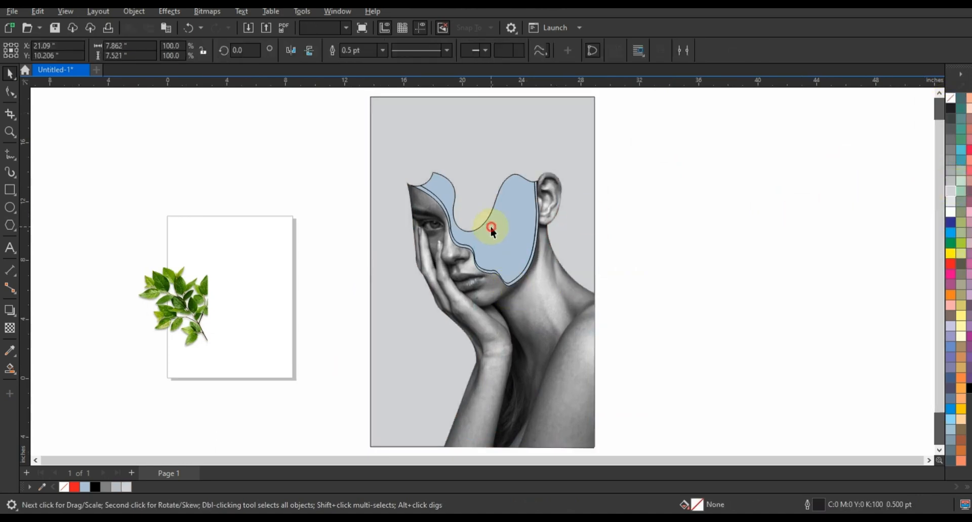
Fill the large face-opening shape with a linear fountain fill running from near-black at the jaw to light grey above the forehead.
click(490, 228)
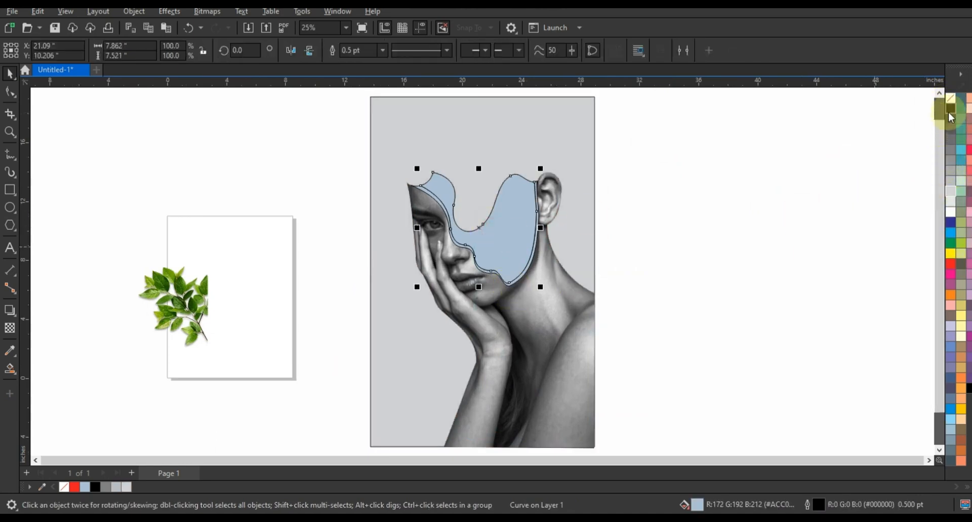
click(950, 111)
key(g)
drag(507, 274, 476, 154)
click(484, 182)
click(512, 276)
drag(517, 278, 516, 252)
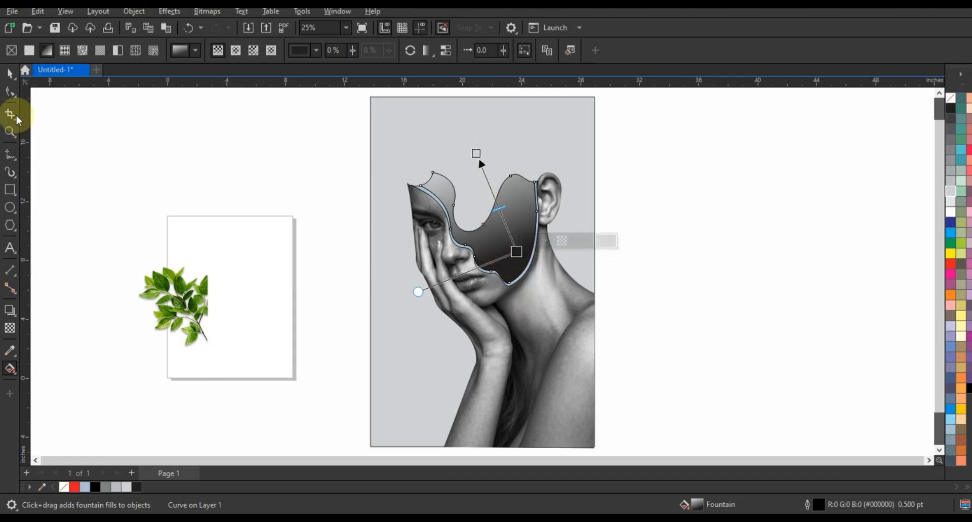
click(9, 73)
key(Escape)
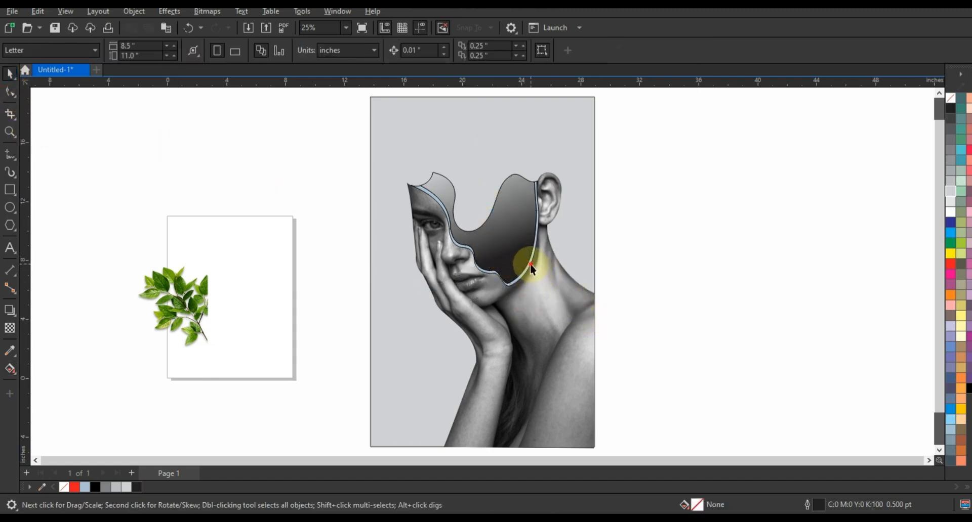
Give the thin rim strip a linear fountain fill from 60% grey at the forehead to very light grey near the jaw.
click(530, 264)
key(shift+F2)
key(F3)
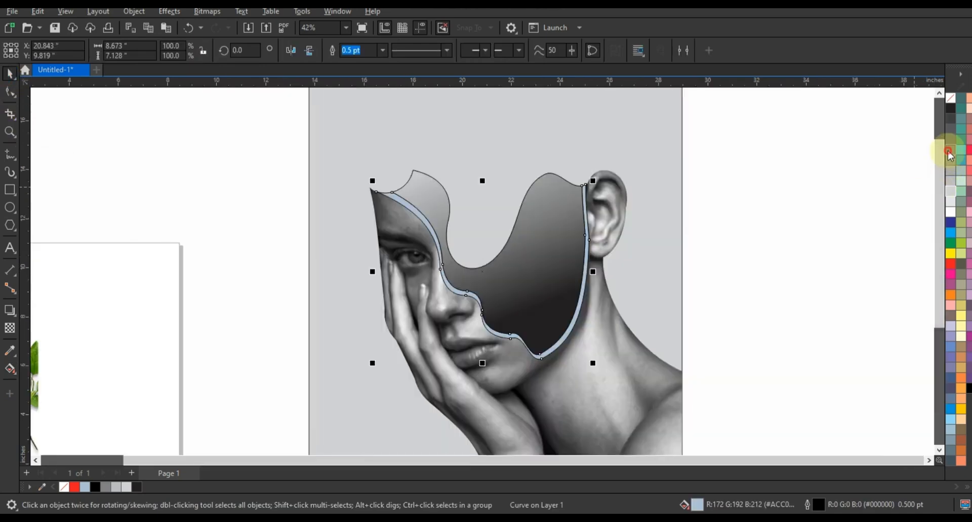
key(g)
drag(441, 223, 566, 323)
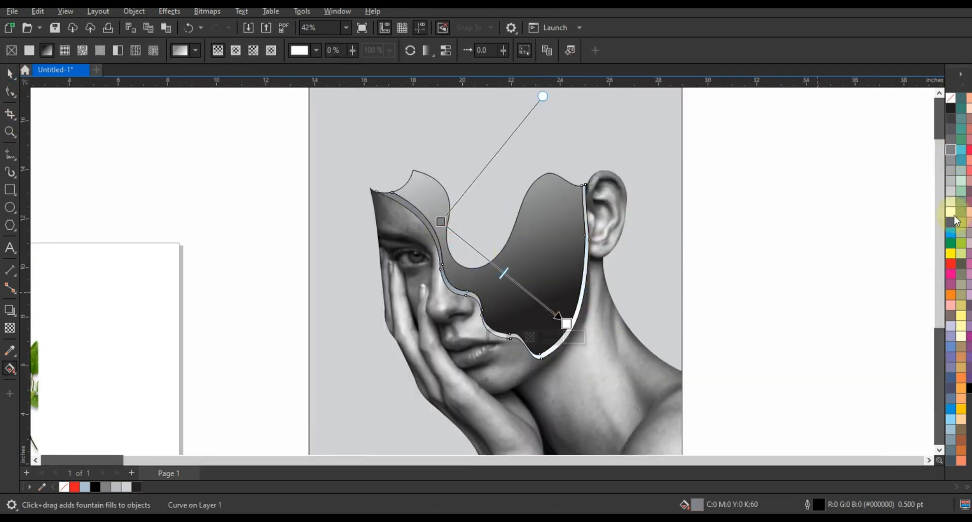
drag(952, 202, 567, 323)
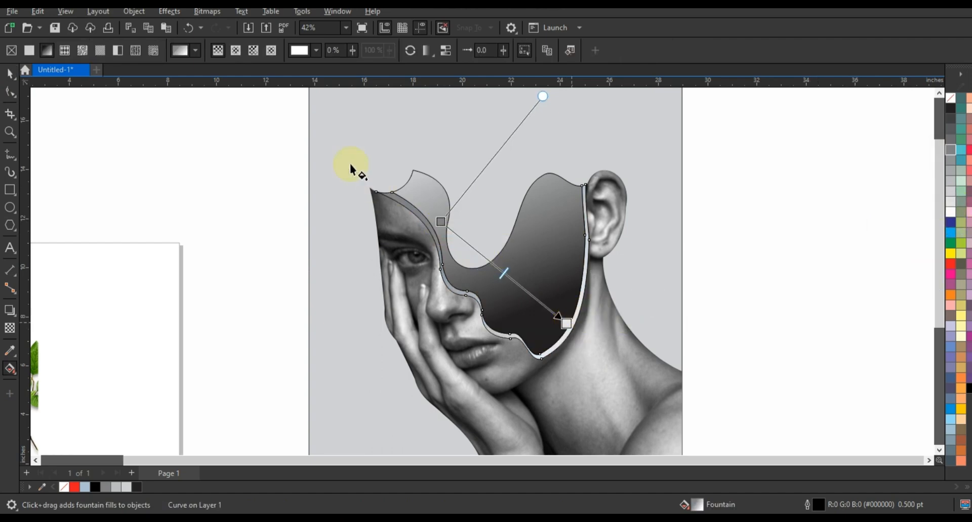
Switch the rim's fountain fill to elliptical, centring the light colour beside the nose and ending the grey at the temple.
click(235, 50)
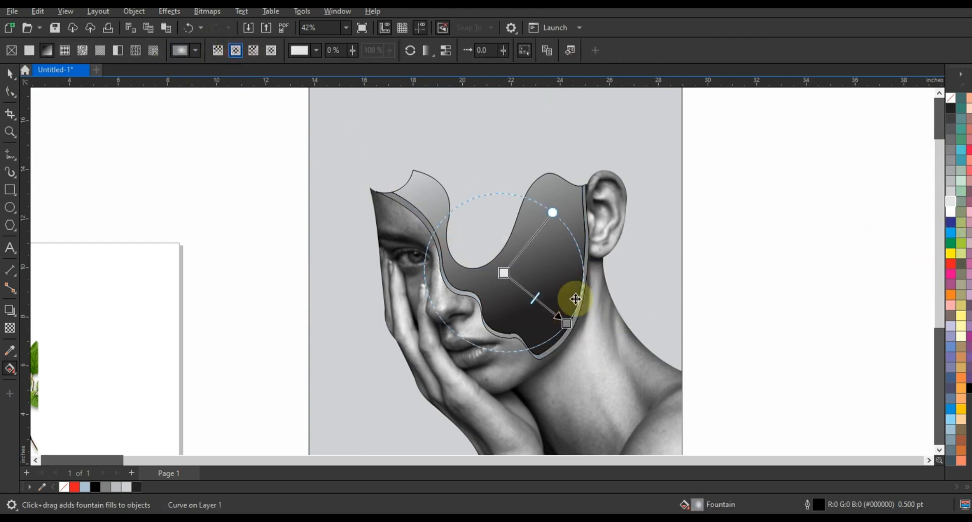
drag(518, 297, 418, 228)
drag(517, 306, 480, 299)
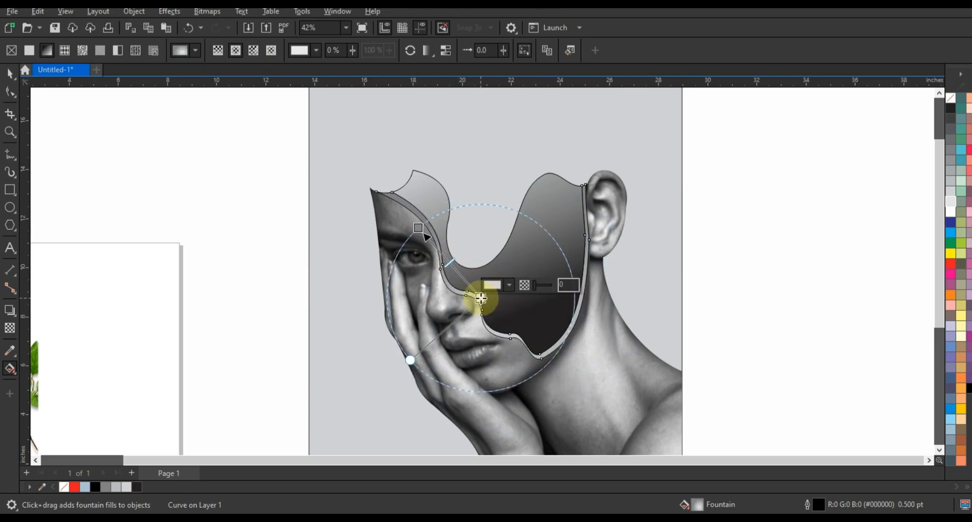
drag(418, 229, 397, 198)
Remove the outlines from the dark face-opening shape and the rim strip.
click(8, 72)
click(107, 123)
click(585, 215)
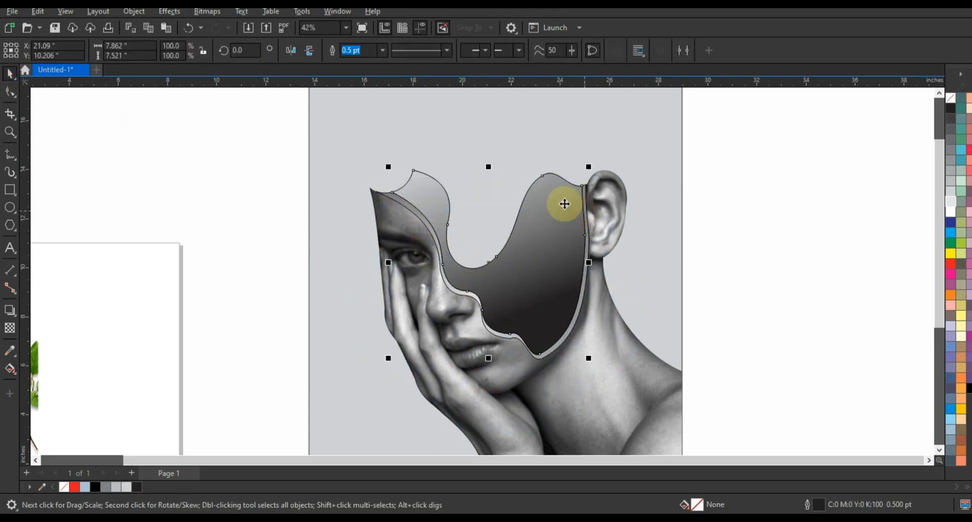
right_click(952, 99)
click(893, 107)
drag(251, 435, 252, 436)
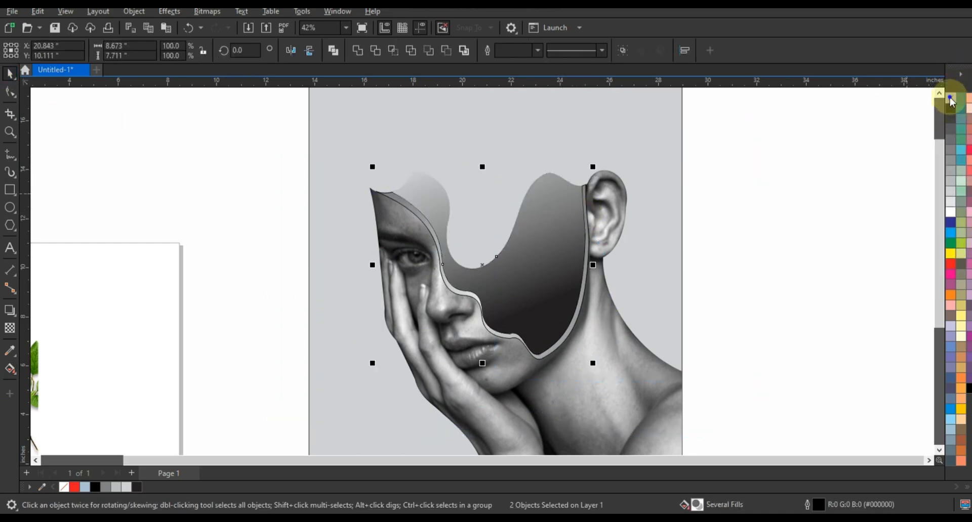
right_click(949, 101)
click(932, 110)
click(833, 237)
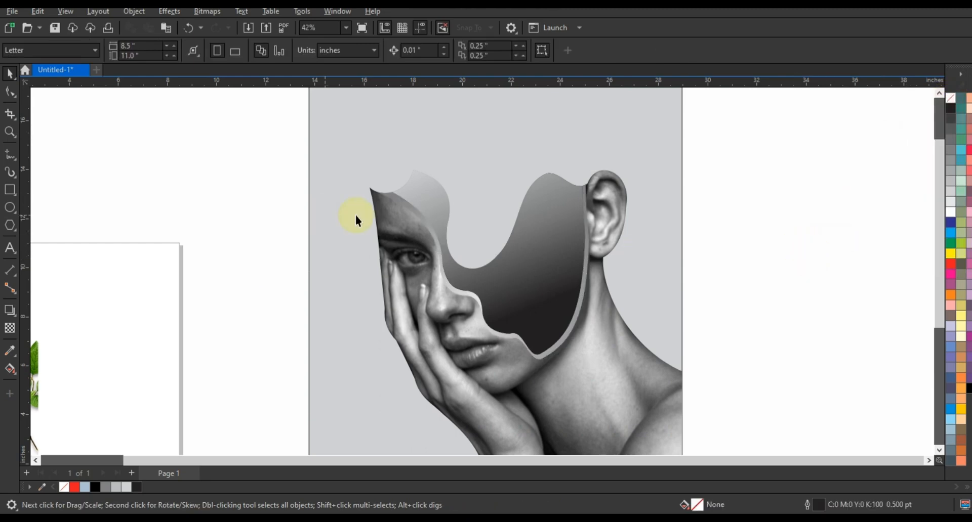
Reshape the clipped portrait's outline at the temple, pulling its sharp corner inward into a softer edge.
click(397, 218)
click(10, 92)
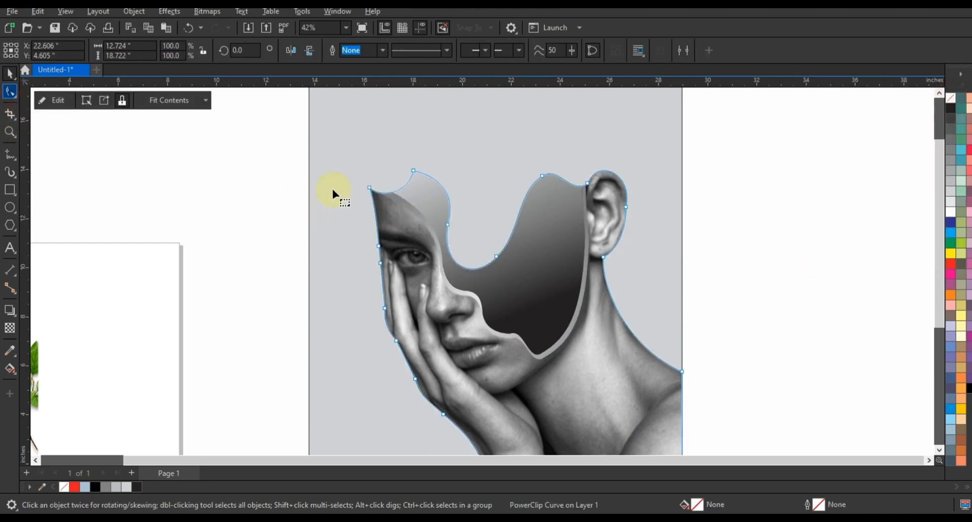
click(374, 192)
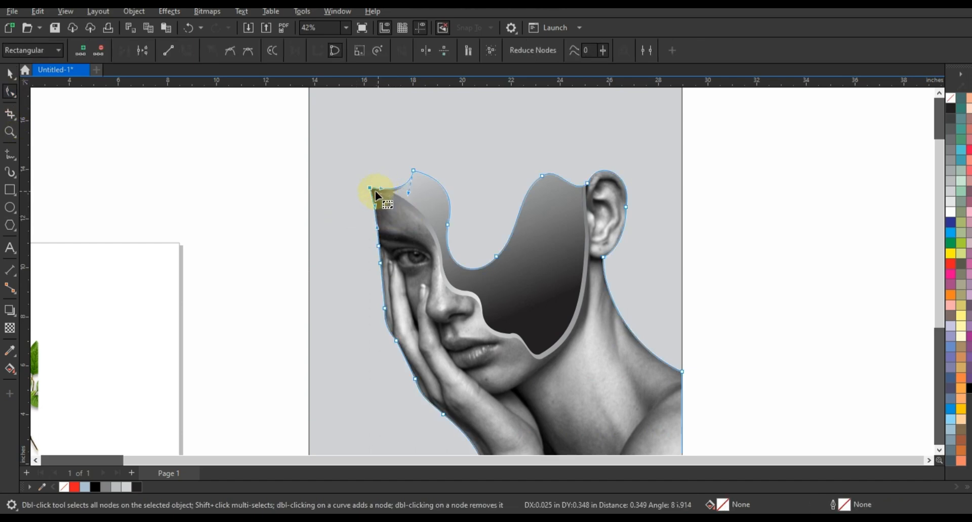
drag(371, 189, 392, 207)
click(9, 73)
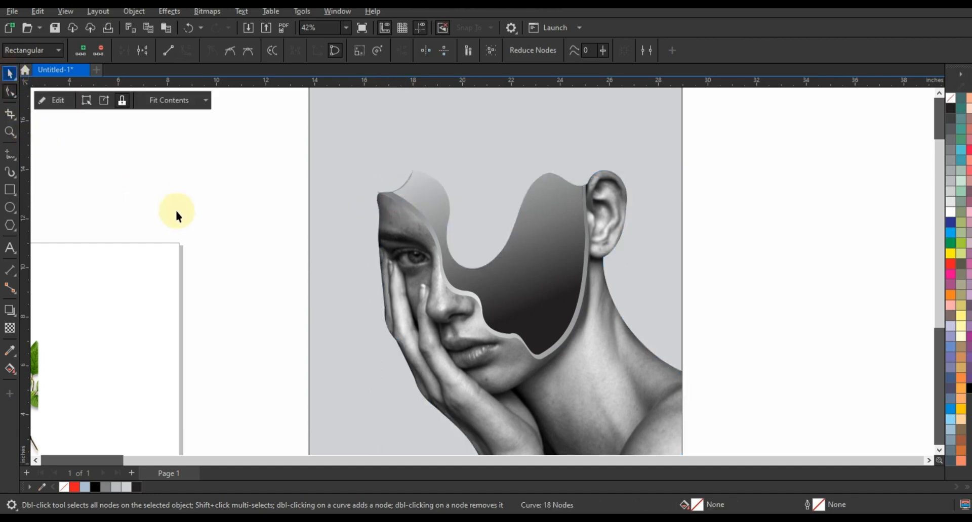
click(782, 227)
Move the rim strip's pointed end node at the temple inward to match the portrait's reshaped corner.
click(405, 192)
key(F10)
click(378, 193)
drag(377, 192, 378, 193)
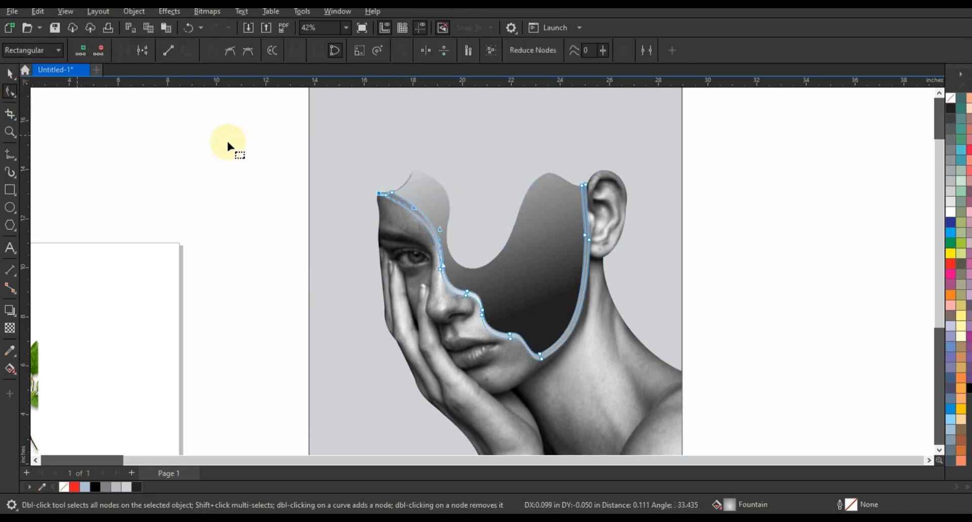
Place the green leafy branch image over the hollow face opening and enlarge it so it rises out above the head.
click(406, 175)
click(9, 74)
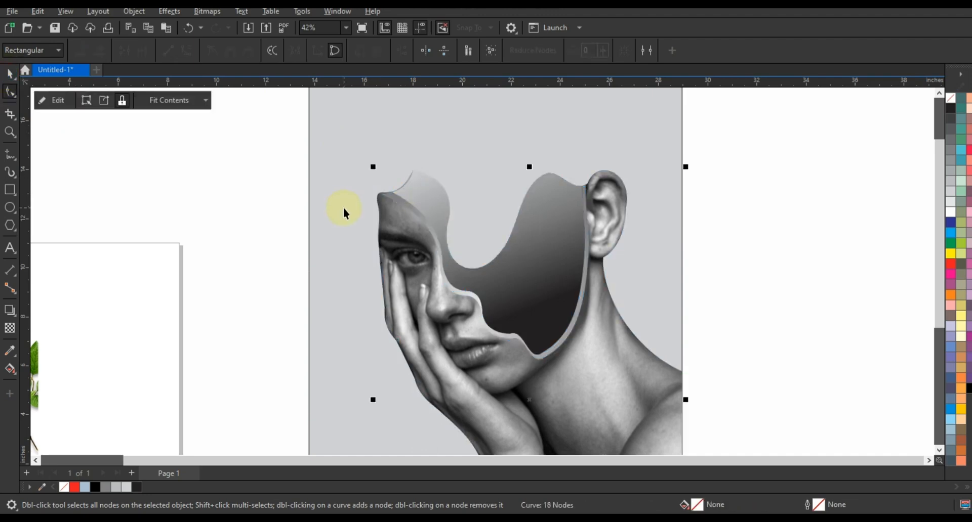
click(284, 206)
scroll(405, 228, down, 2)
scroll(729, 235, down, 1)
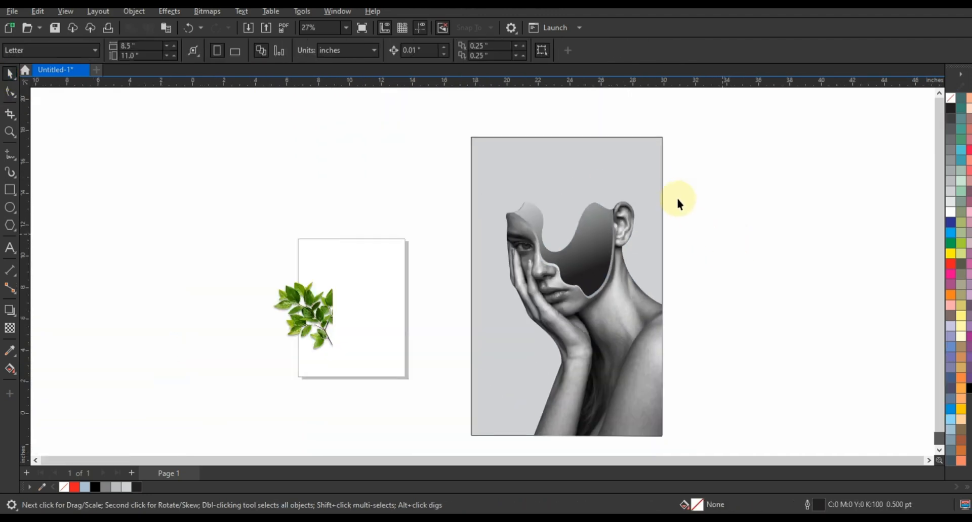
drag(296, 319, 565, 257)
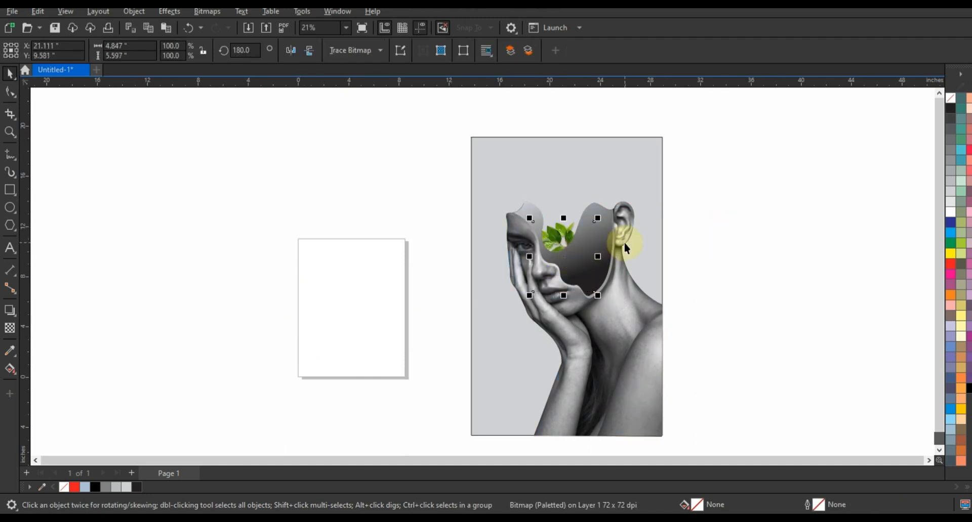
drag(598, 218, 622, 177)
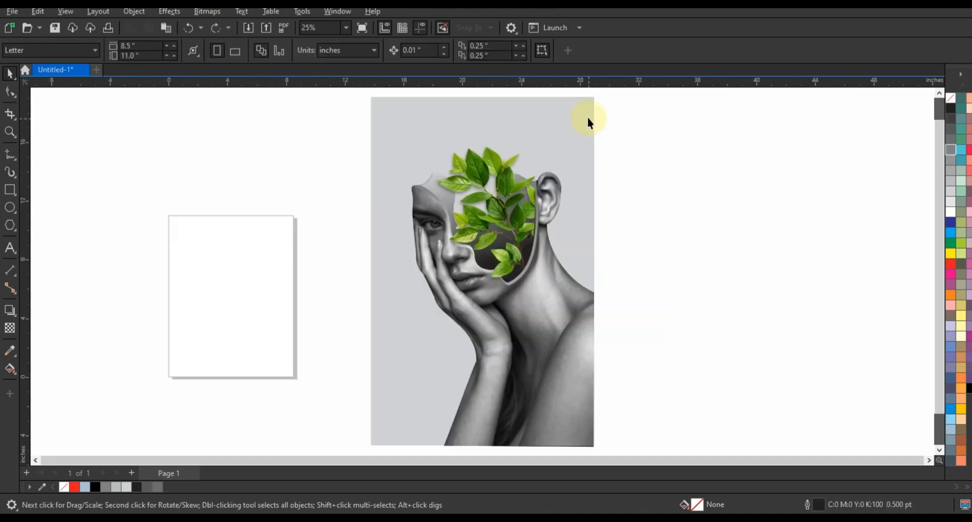
Try an 80% black fill on the background rectangle behind the portrait.
click(588, 119)
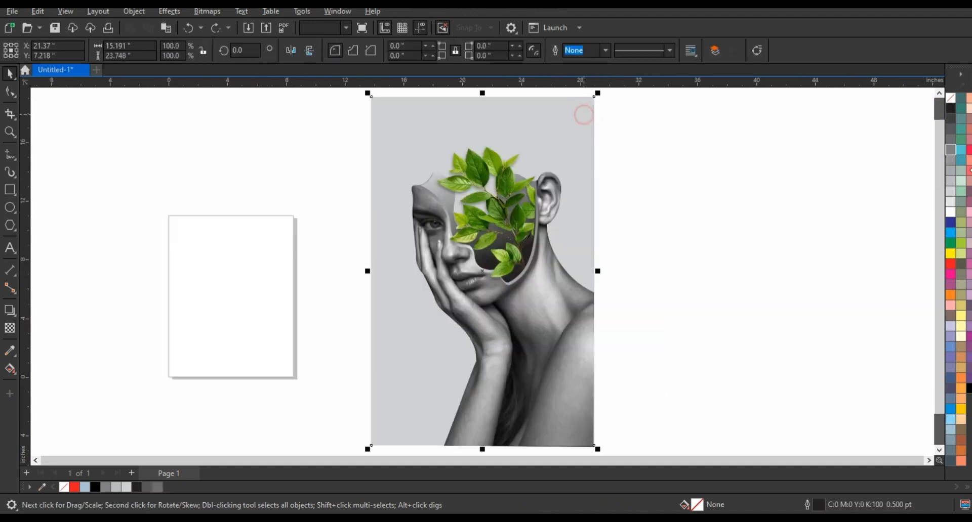
click(949, 139)
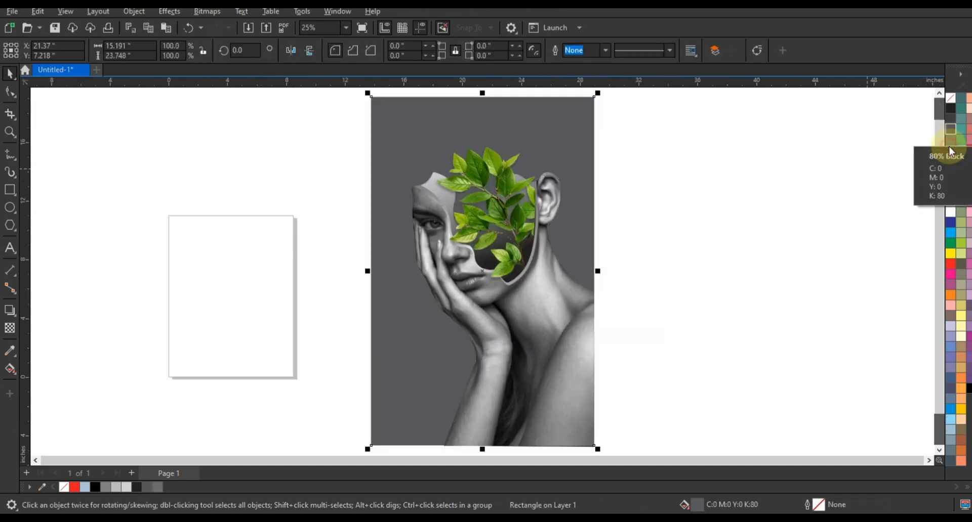
click(602, 257)
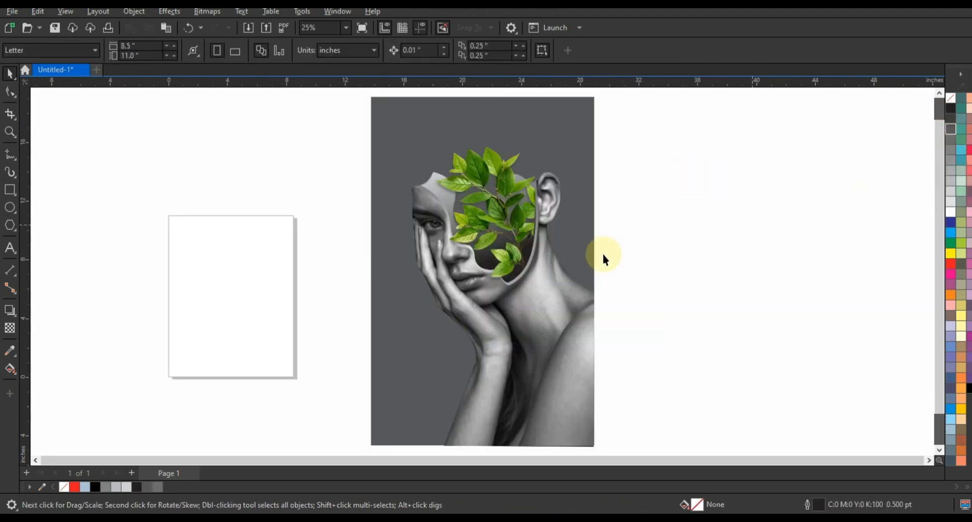
Fill the background rectangle with 30% black and inspect the portrait and leaves up close.
click(590, 144)
click(951, 191)
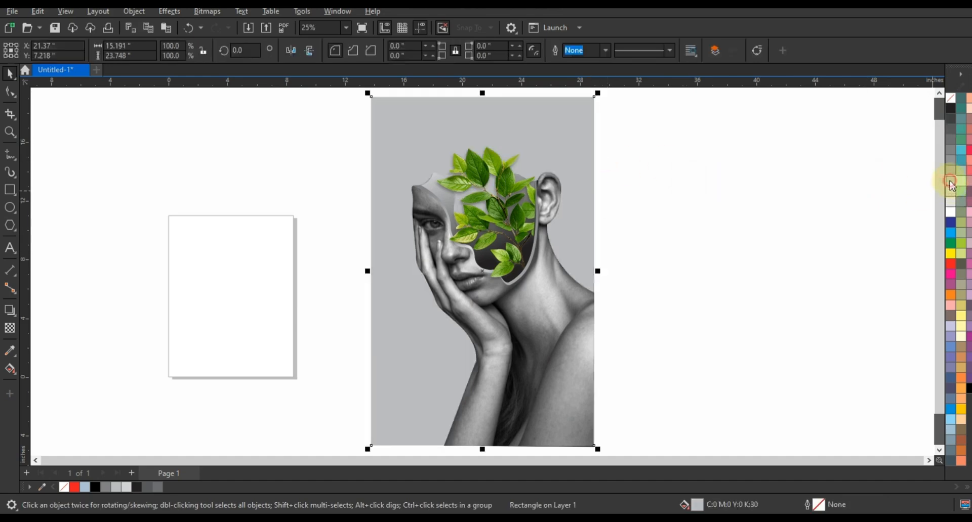
click(10, 131)
drag(249, 124, 721, 384)
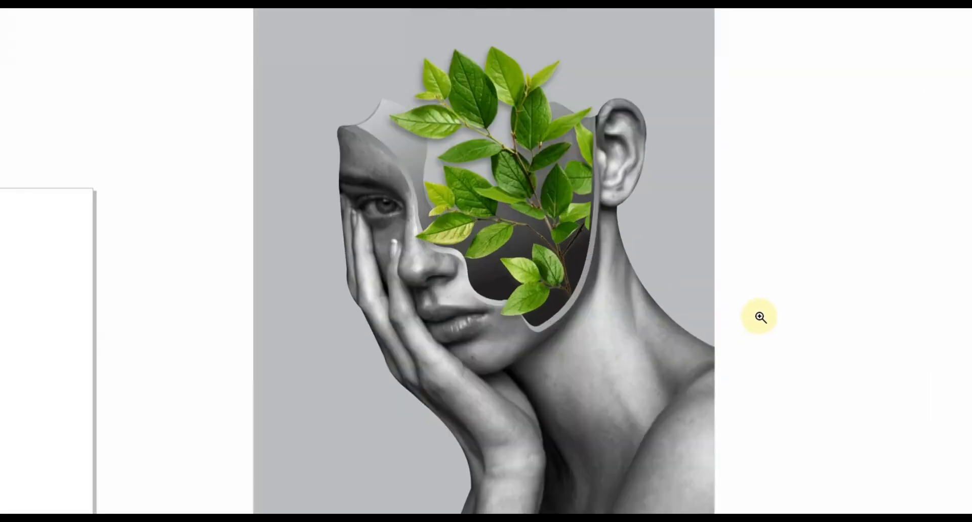